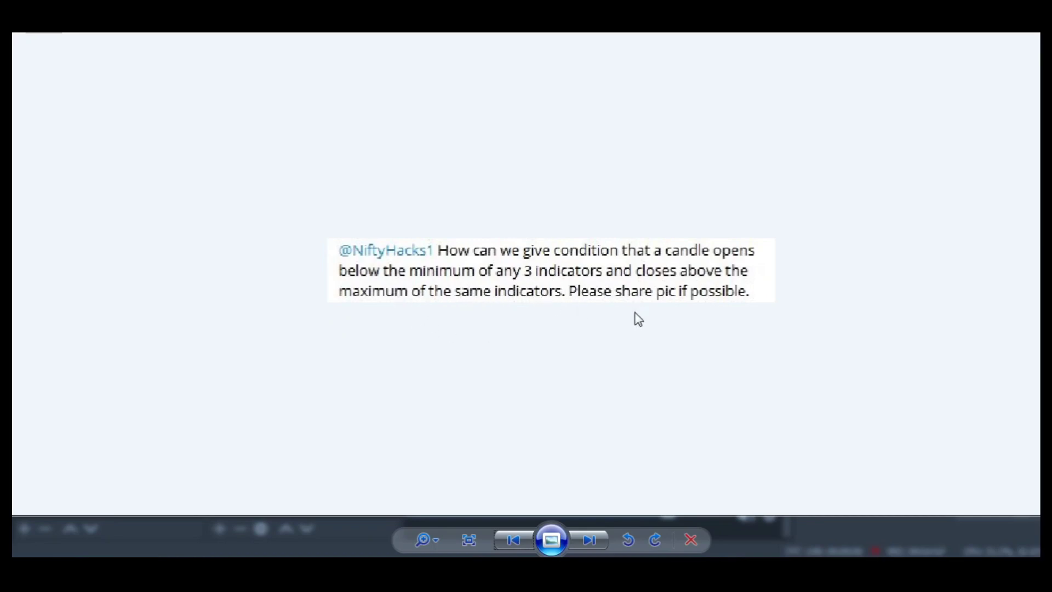
Advance the photo viewer to the follow-up comment image.
scroll(638, 319, "down", 2)
left_click(589, 541)
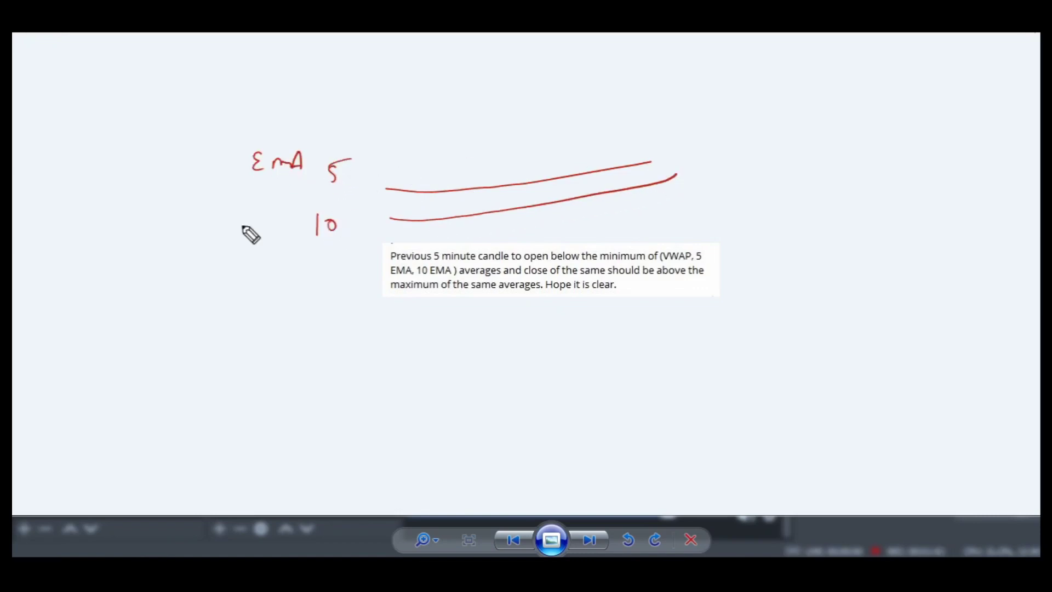
Finish the EMA 5 and EMA 10 labels, then draw a red VWAP curve and label it.
mouse_move(256, 215)
left_mouse_down()
mouse_move(256, 230)
mouse_move(291, 222)
left_mouse_up()
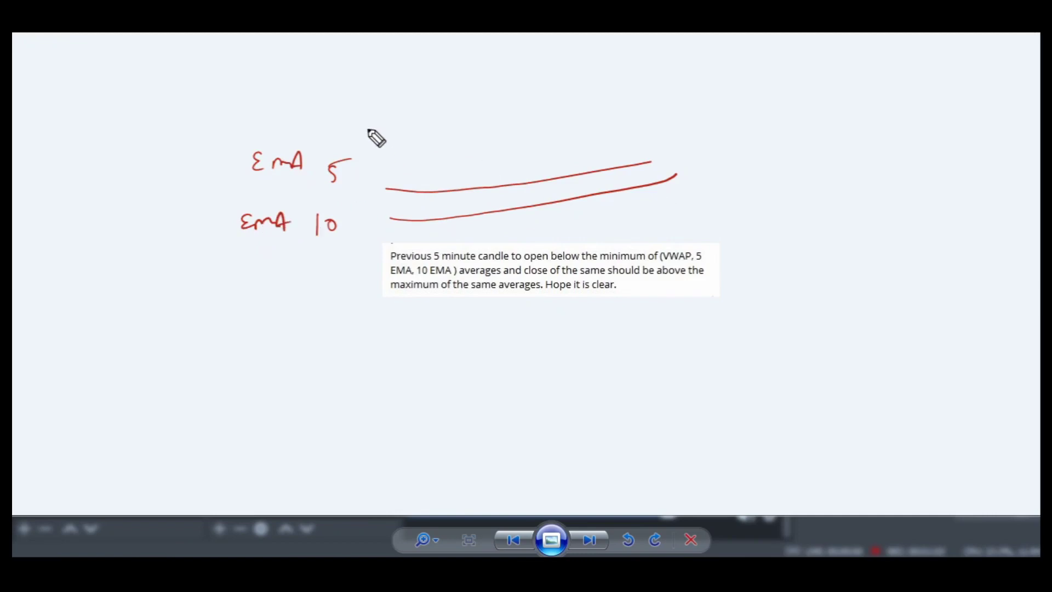
mouse_move(365, 127)
left_mouse_down()
mouse_move(498, 169)
mouse_move(562, 174)
left_mouse_up()
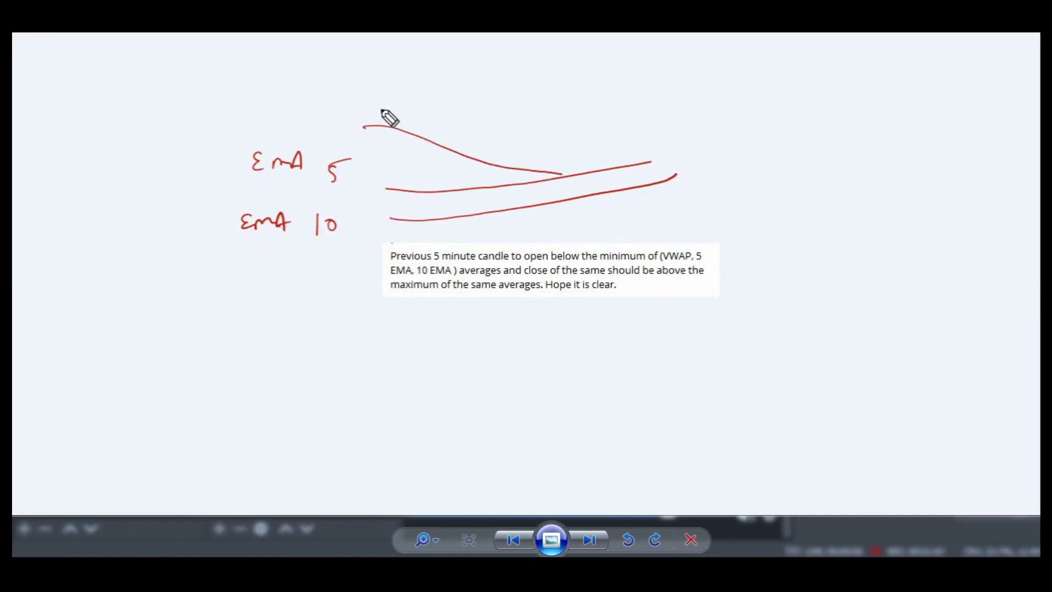
mouse_move(303, 105)
left_mouse_down()
mouse_move(355, 116)
mouse_move(367, 107)
left_mouse_up()
left_click_drag(320, 126, 354, 128)
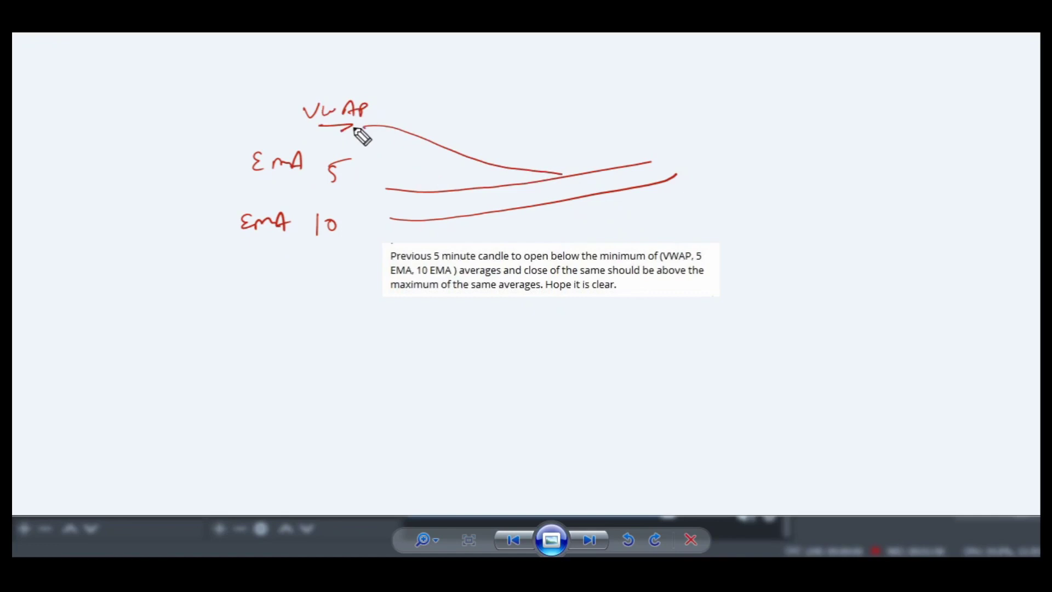
left_click_drag(560, 174, 706, 183)
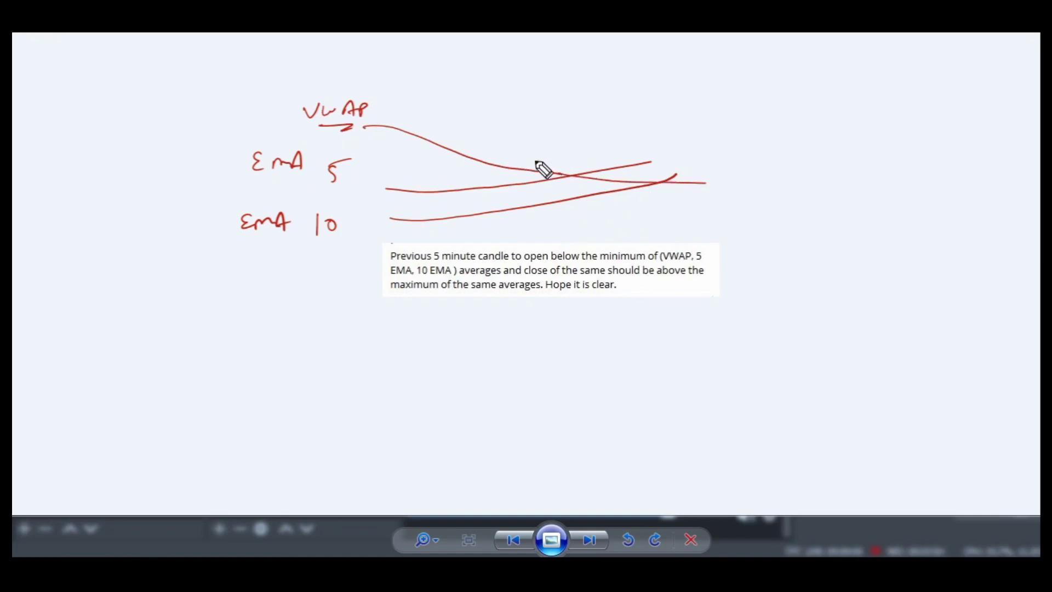
Sketch candles across the lines, circling an open below and marking the close above.
mouse_move(546, 153)
left_mouse_down()
mouse_move(542, 218)
mouse_move(562, 166)
mouse_move(540, 218)
left_mouse_up()
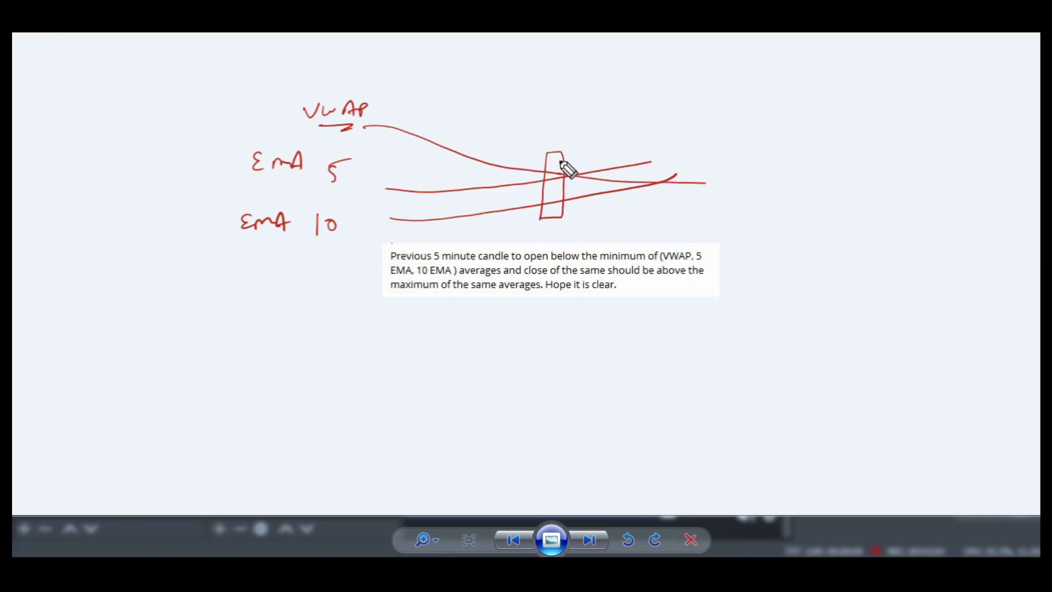
mouse_move(560, 149)
left_mouse_down()
mouse_move(700, 146)
mouse_move(718, 156)
mouse_move(536, 152)
mouse_move(565, 164)
left_mouse_up()
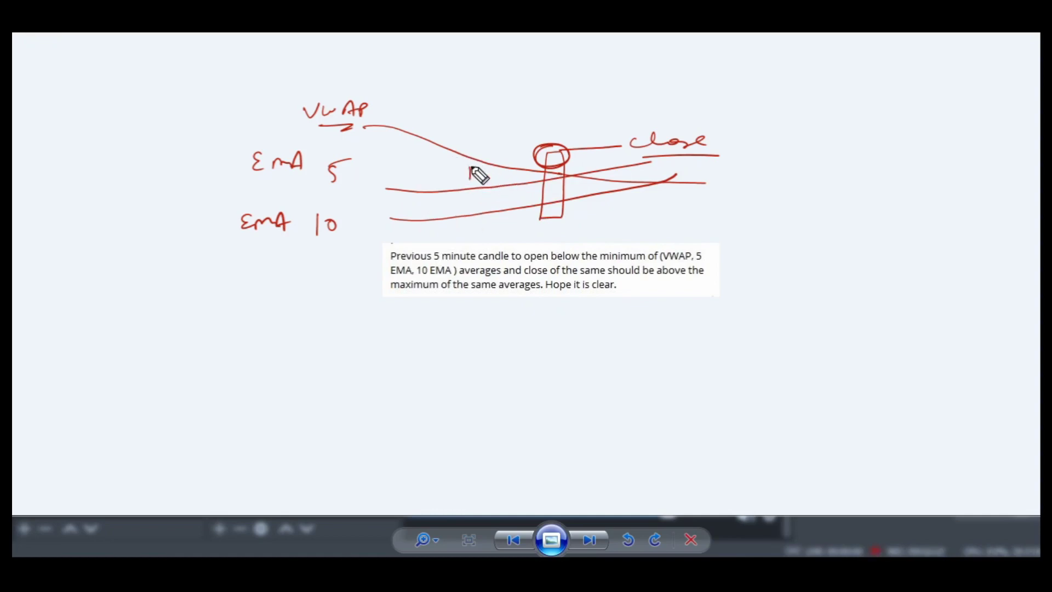
mouse_move(472, 170)
left_mouse_down()
mouse_move(500, 145)
mouse_move(490, 165)
mouse_move(467, 171)
mouse_move(513, 237)
mouse_move(494, 163)
left_mouse_up()
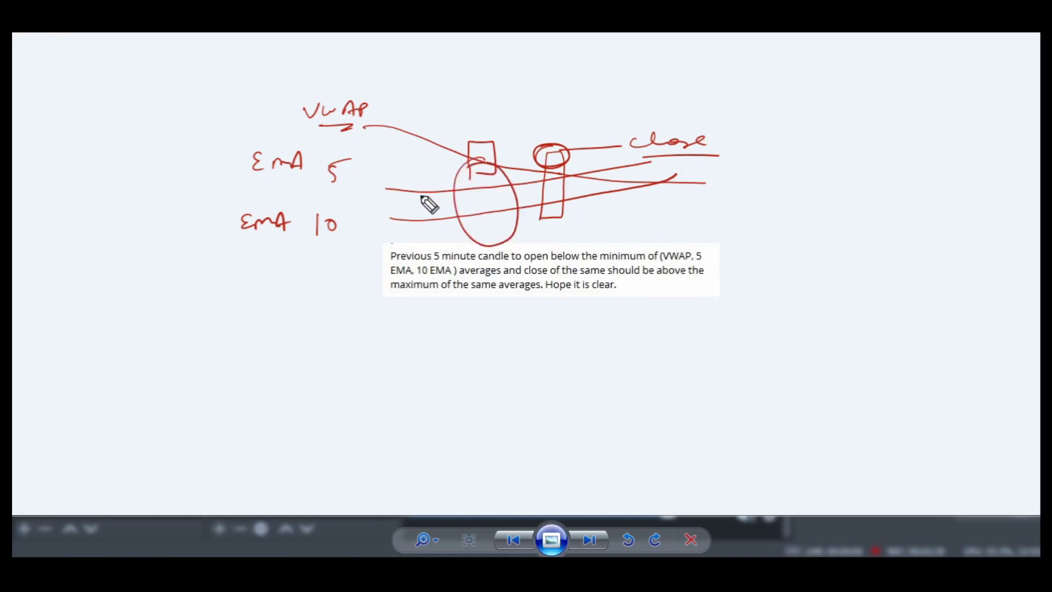
mouse_move(612, 175)
left_mouse_down()
mouse_move(622, 148)
mouse_move(622, 213)
mouse_move(630, 189)
left_mouse_up()
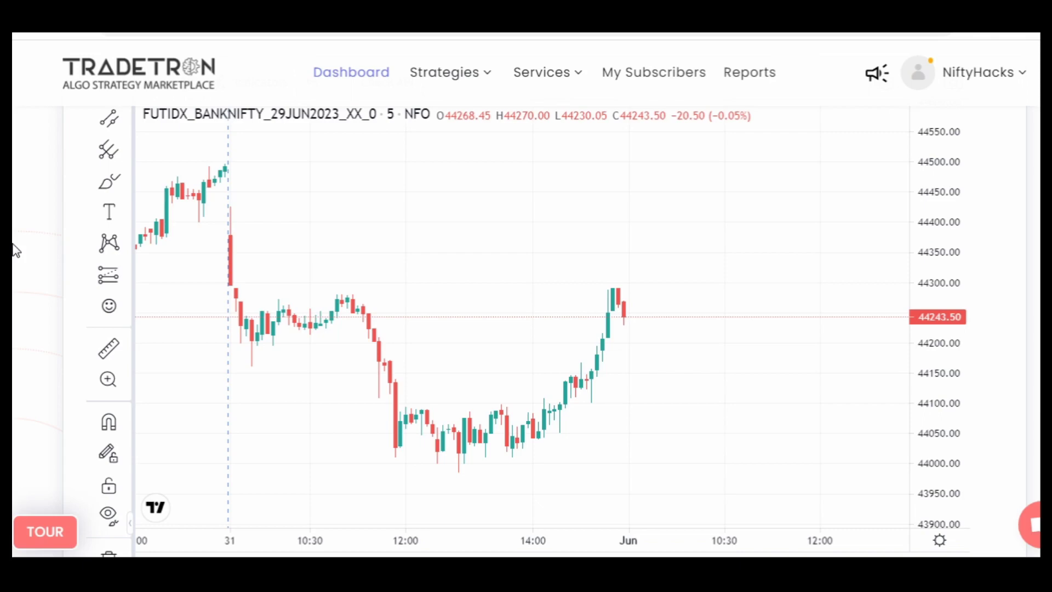
Add the Moving Average Exponential indicator to the BANKNIFTY 5-minute chart via an 'ema' search.
scroll(14, 246, "up", 2)
left_click(243, 164)
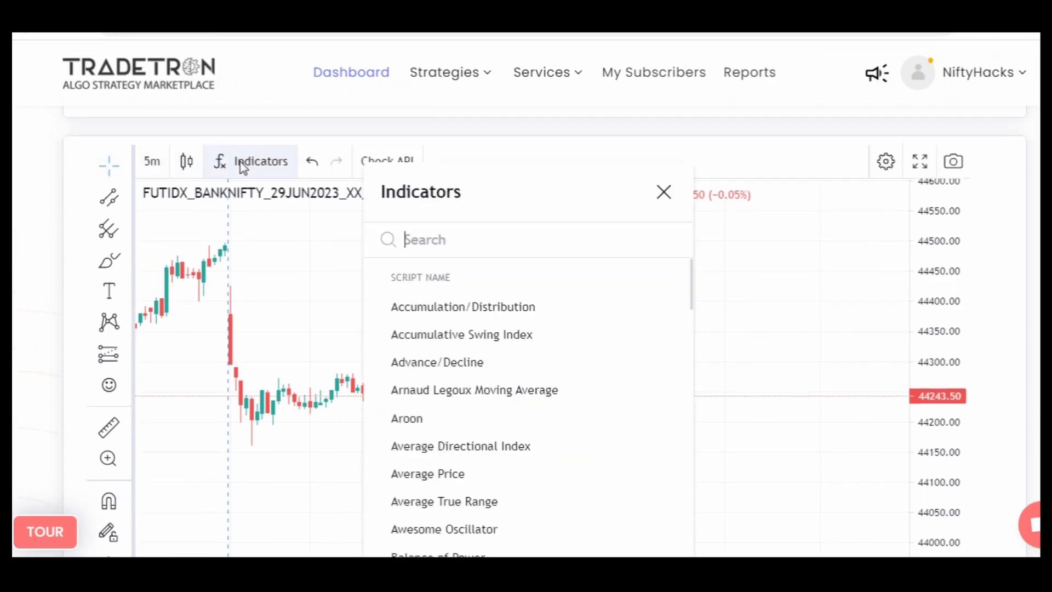
type("ema")
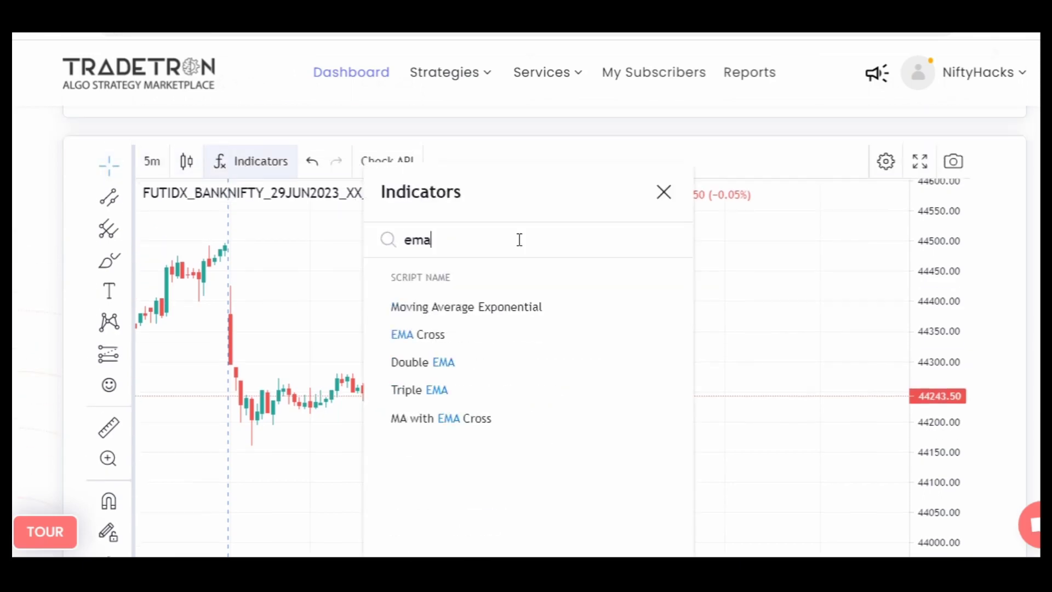
key("Down")
key("Down")
key("Up")
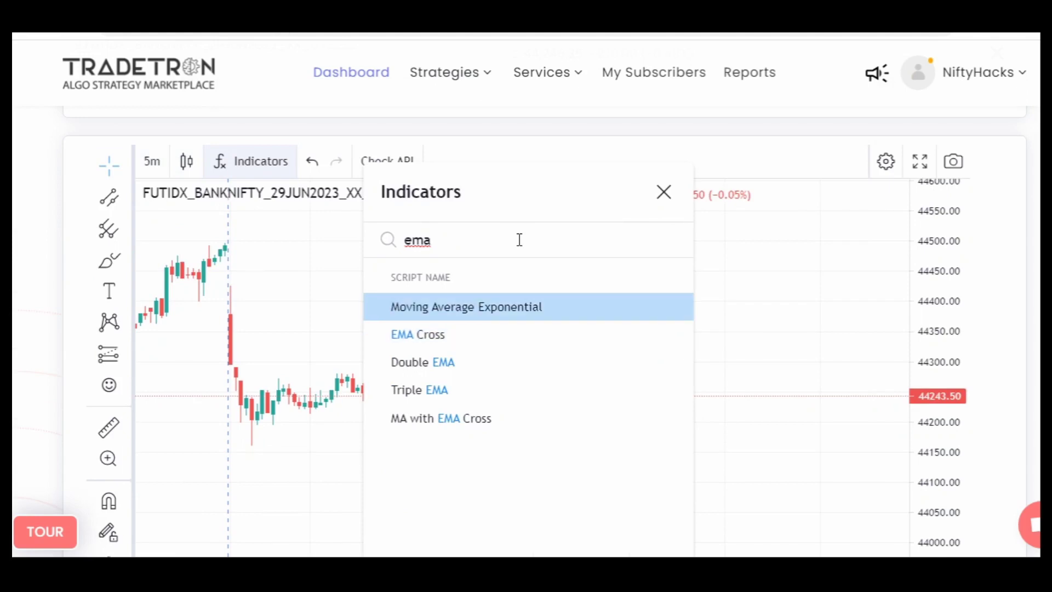
key("Return")
key("Return")
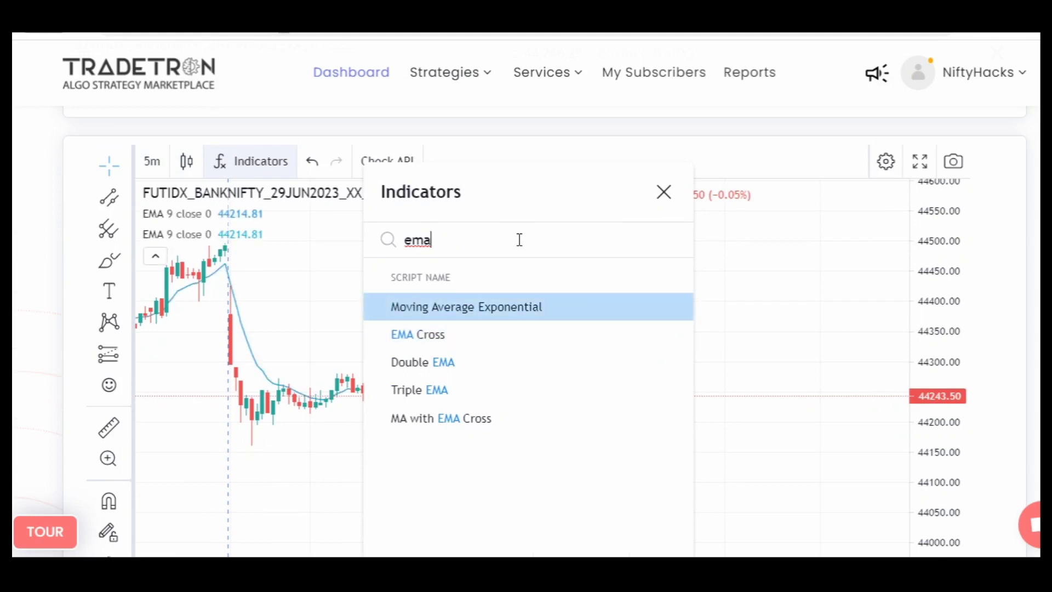
left_click(664, 192)
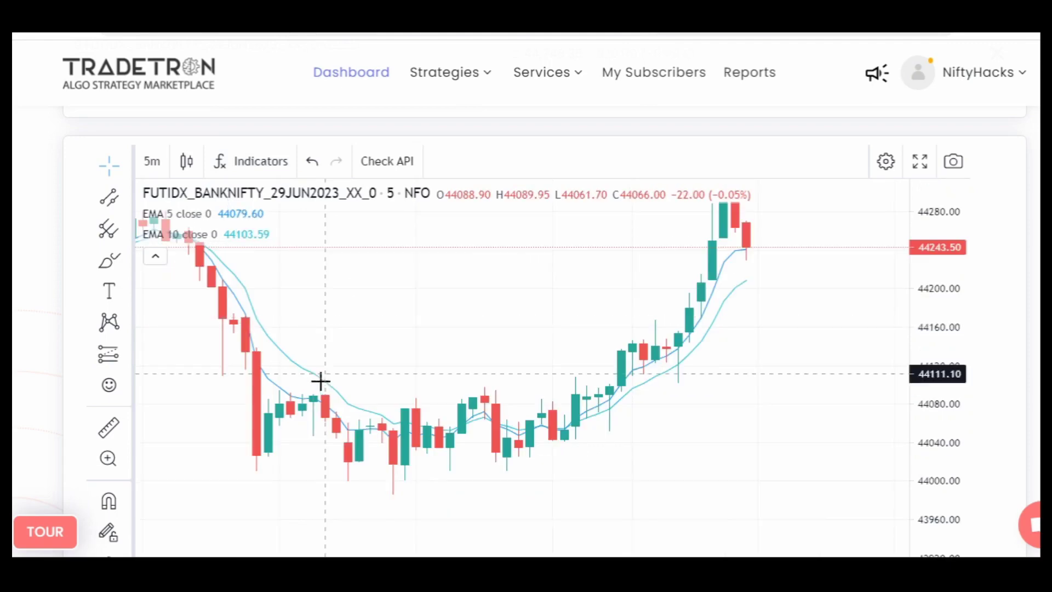
Show the latest BANKNIFTY bars enlarged and sketch a rough line labelled VWAP.
left_click_drag(317, 381, 590, 312)
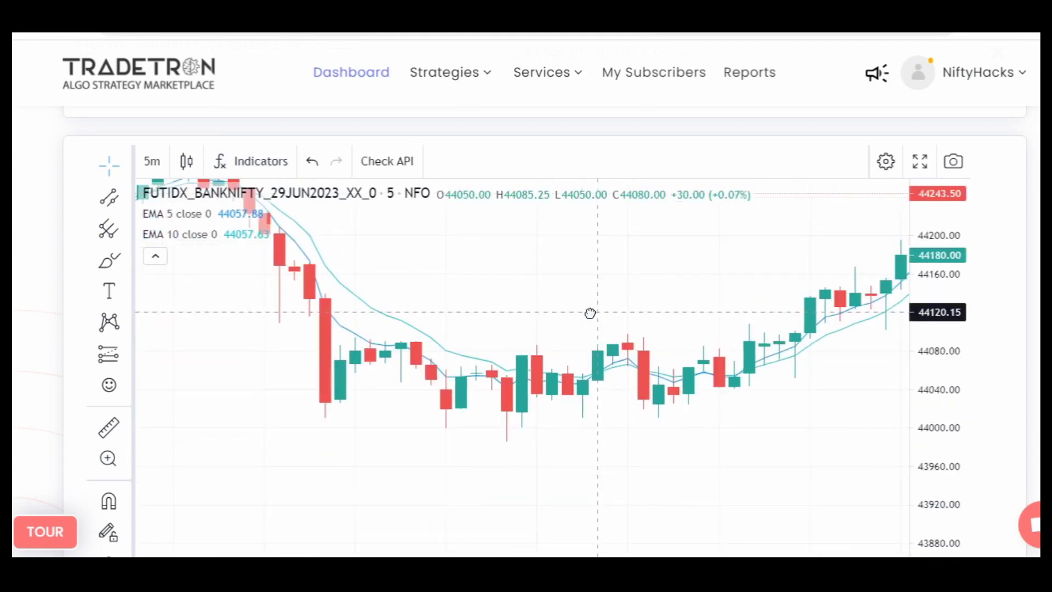
mouse_move(924, 415)
left_mouse_down()
mouse_move(923, 345)
mouse_move(924, 413)
left_mouse_up()
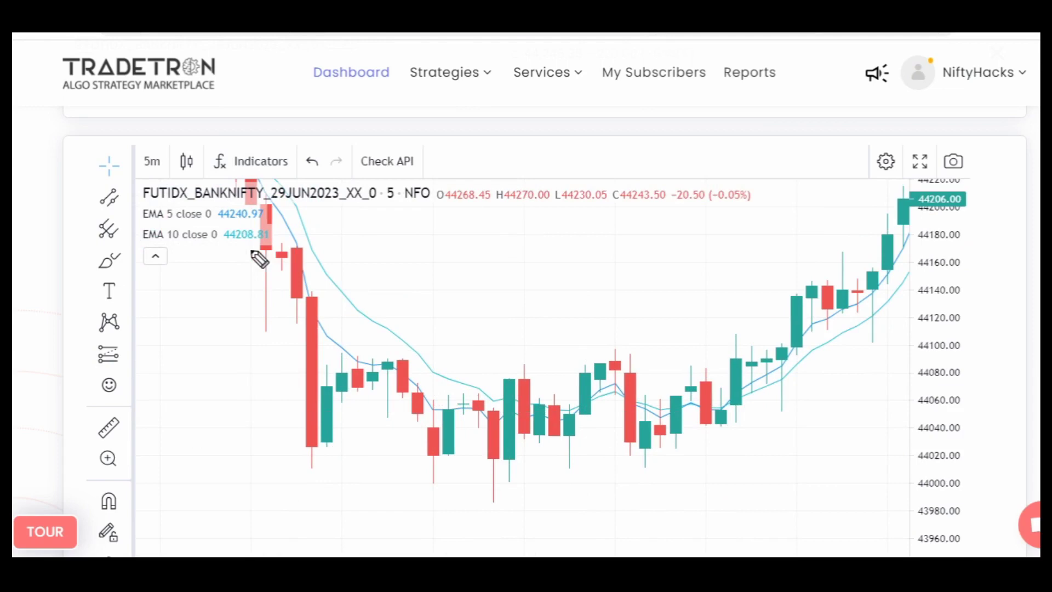
mouse_move(238, 253)
left_mouse_down()
mouse_move(595, 368)
mouse_move(889, 361)
left_mouse_up()
mouse_move(179, 253)
left_mouse_down()
mouse_move(228, 254)
mouse_move(192, 262)
mouse_move(207, 256)
left_mouse_up()
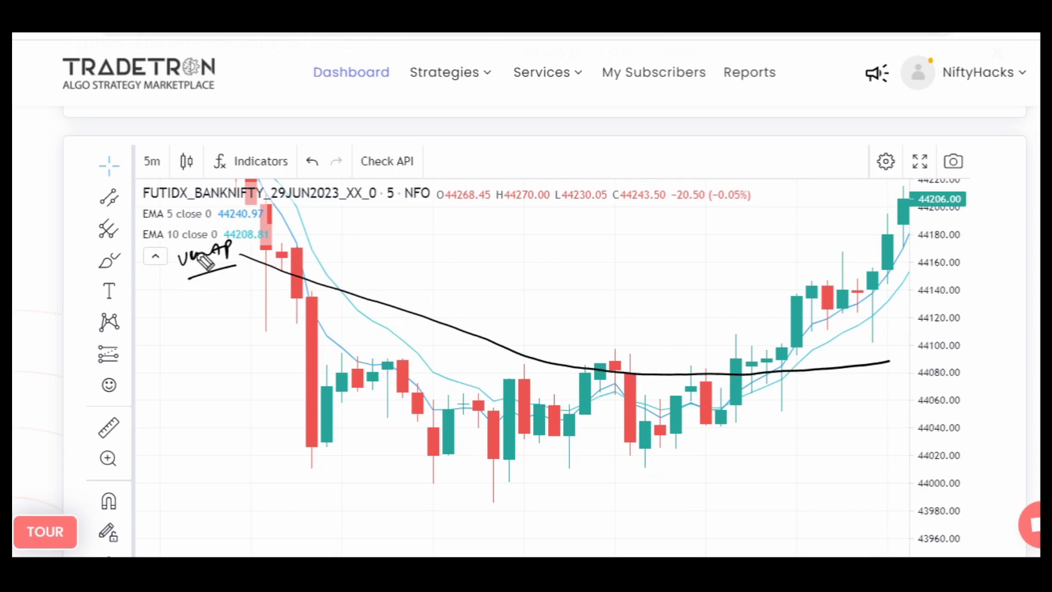
mouse_move(246, 157)
left_mouse_down()
mouse_move(227, 174)
mouse_move(307, 136)
mouse_move(347, 149)
mouse_move(307, 160)
left_mouse_up()
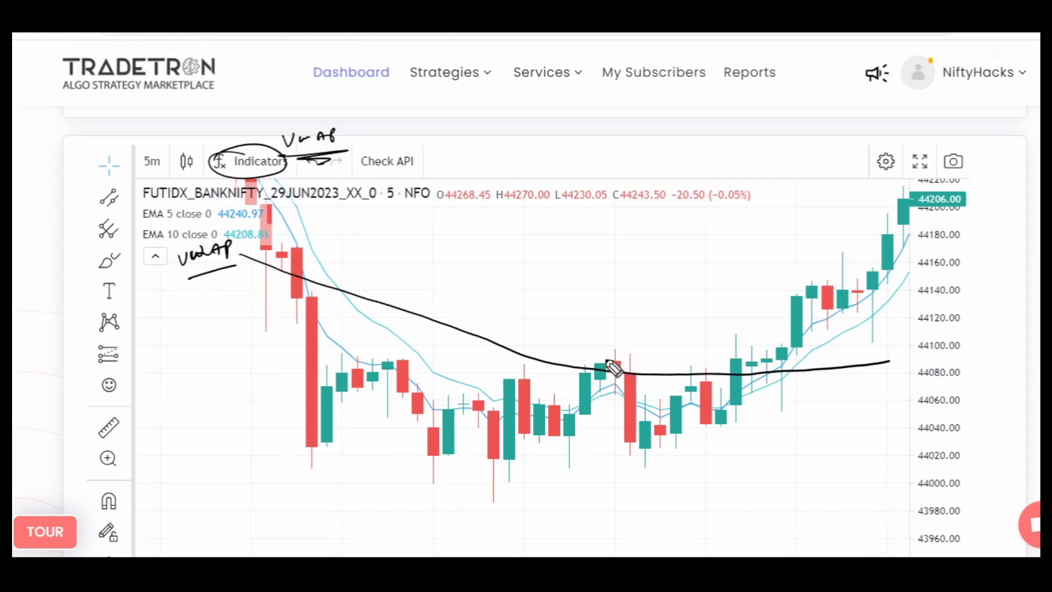
Circle the green candle crossing the lines, marking its top and low.
mouse_move(597, 358)
left_mouse_down()
mouse_move(605, 383)
mouse_move(593, 371)
left_mouse_up()
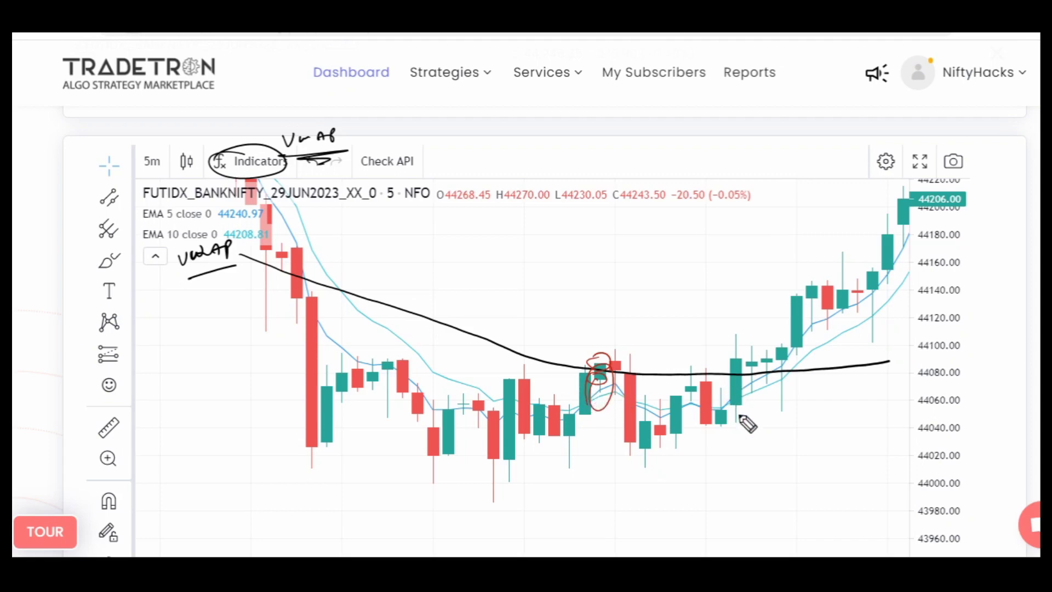
mouse_move(736, 400)
left_mouse_down()
mouse_move(748, 412)
mouse_move(734, 402)
left_mouse_up()
left_click_drag(745, 357, 744, 366)
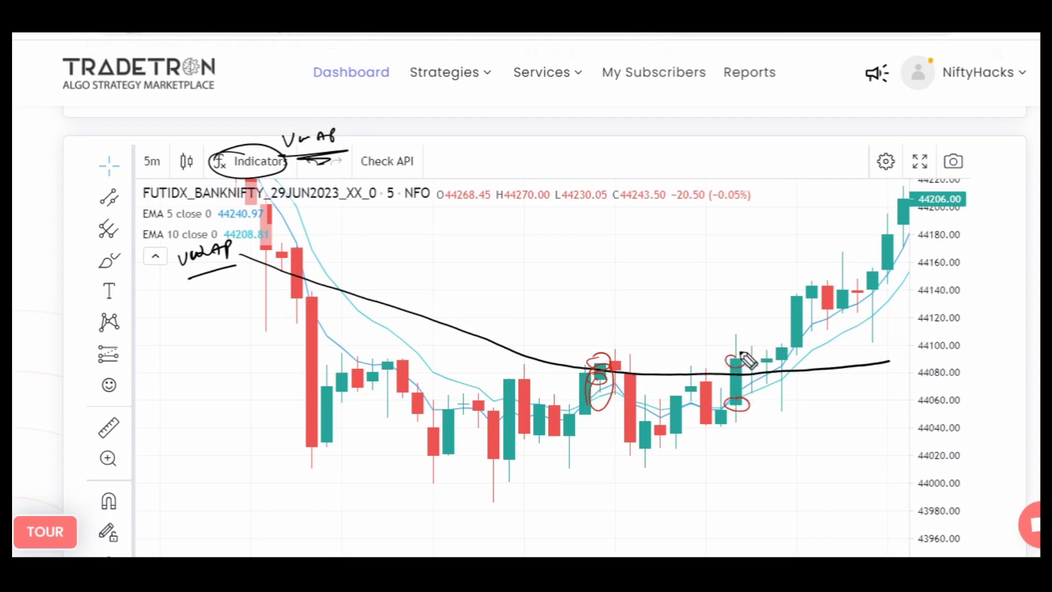
mouse_move(748, 433)
left_mouse_down()
mouse_move(764, 347)
mouse_move(735, 436)
left_mouse_up()
key("e")
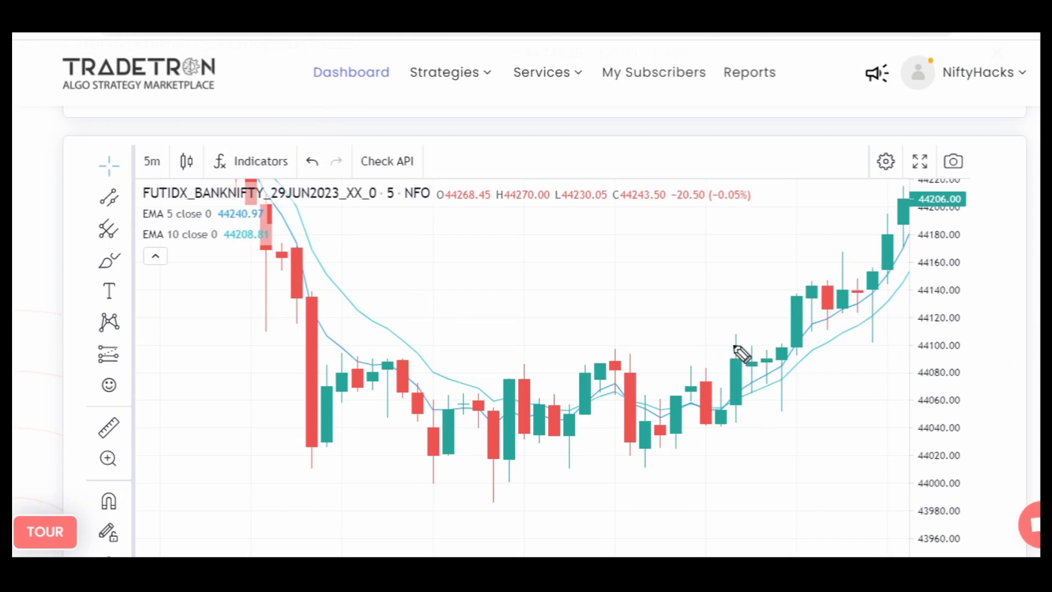
mouse_move(226, 248)
left_mouse_down()
mouse_move(384, 315)
mouse_move(687, 378)
mouse_move(889, 376)
left_mouse_up()
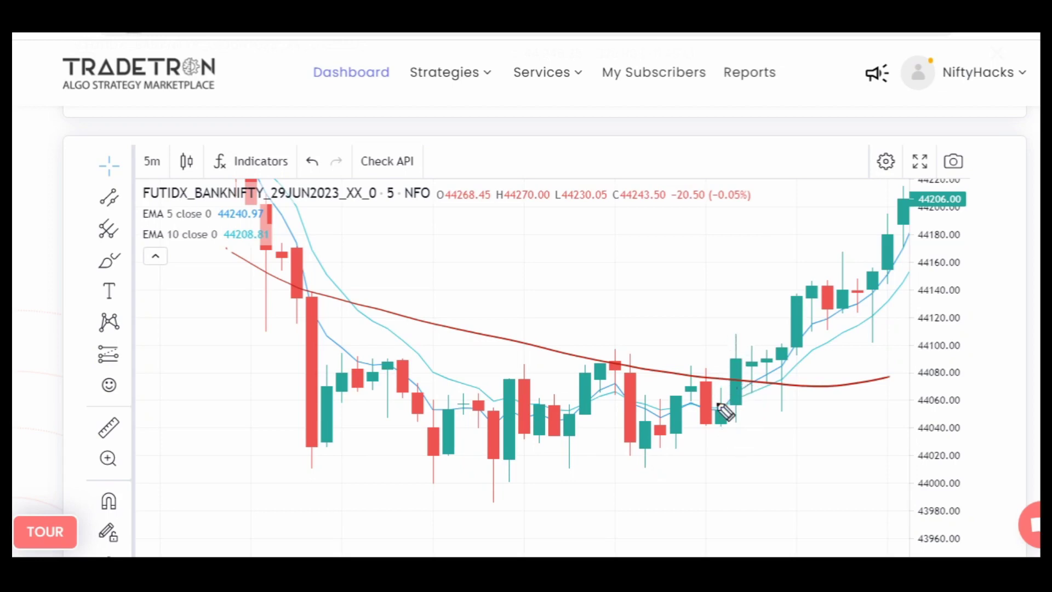
left_click_drag(735, 411, 744, 402)
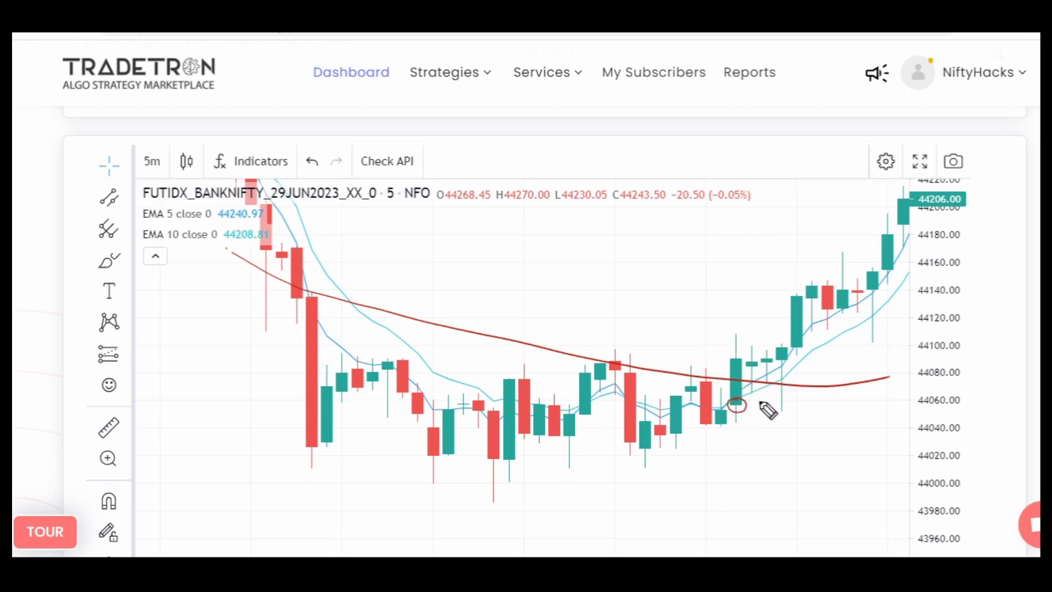
left_click_drag(735, 350, 733, 369)
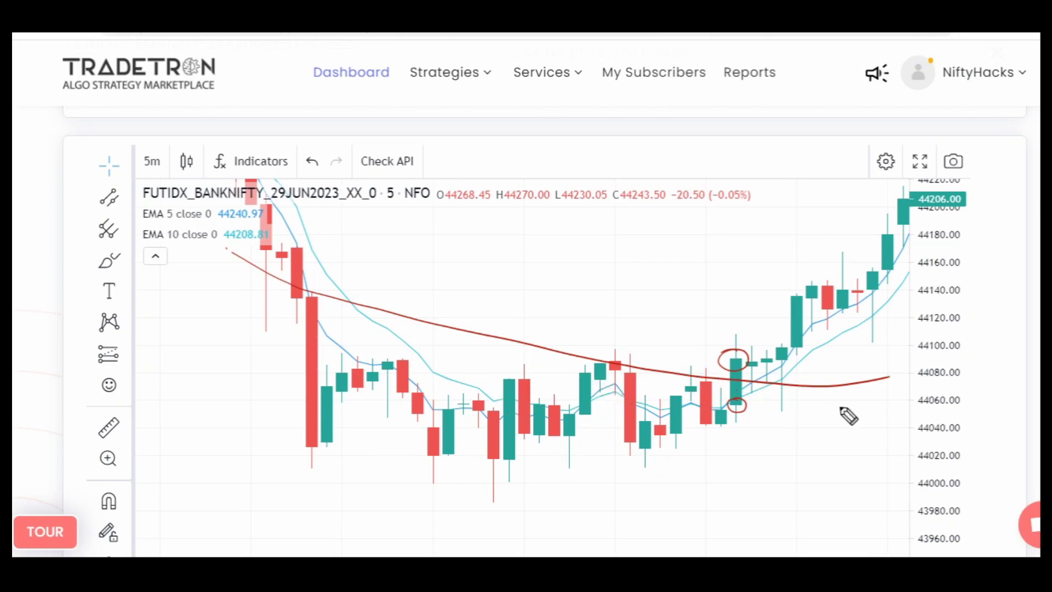
key("e")
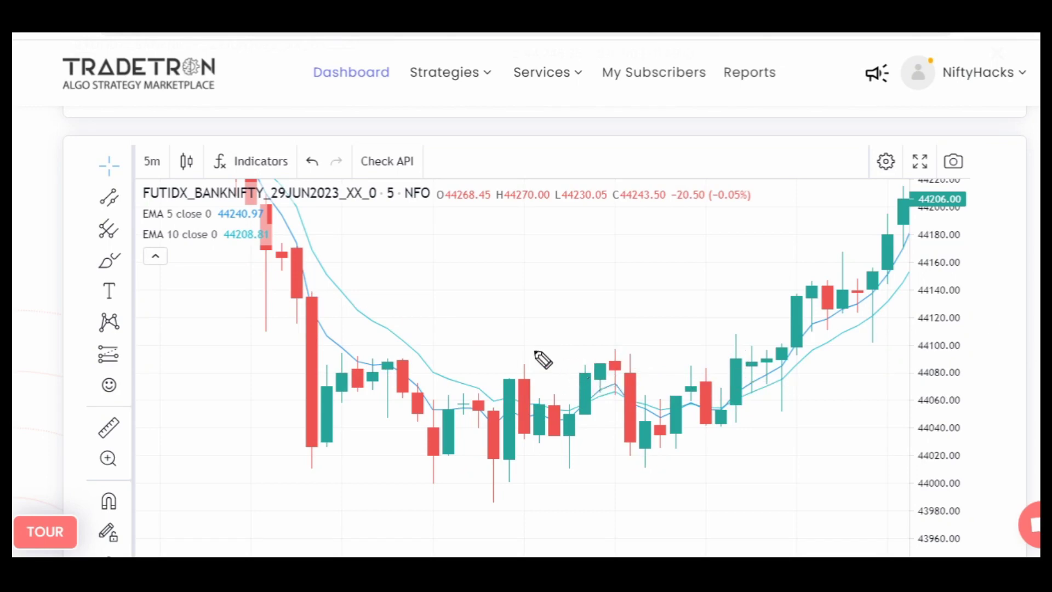
Sketch a rough VWAP line and mark the green candle crossing it.
mouse_move(294, 274)
left_mouse_down()
mouse_move(523, 362)
mouse_move(652, 387)
mouse_move(873, 399)
left_mouse_up()
left_click_drag(605, 385, 607, 383)
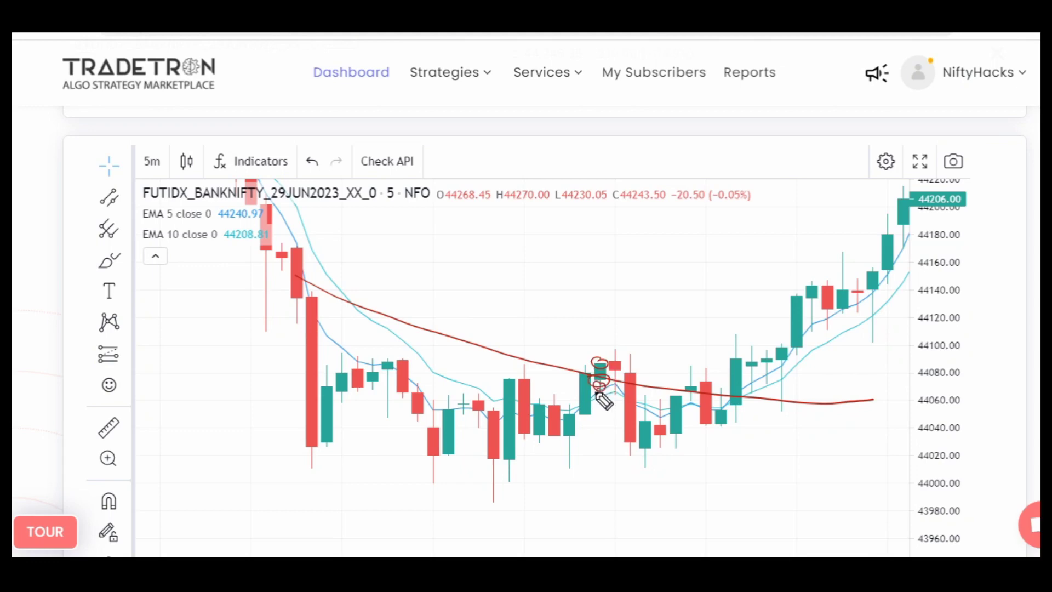
left_click_drag(593, 380, 592, 401)
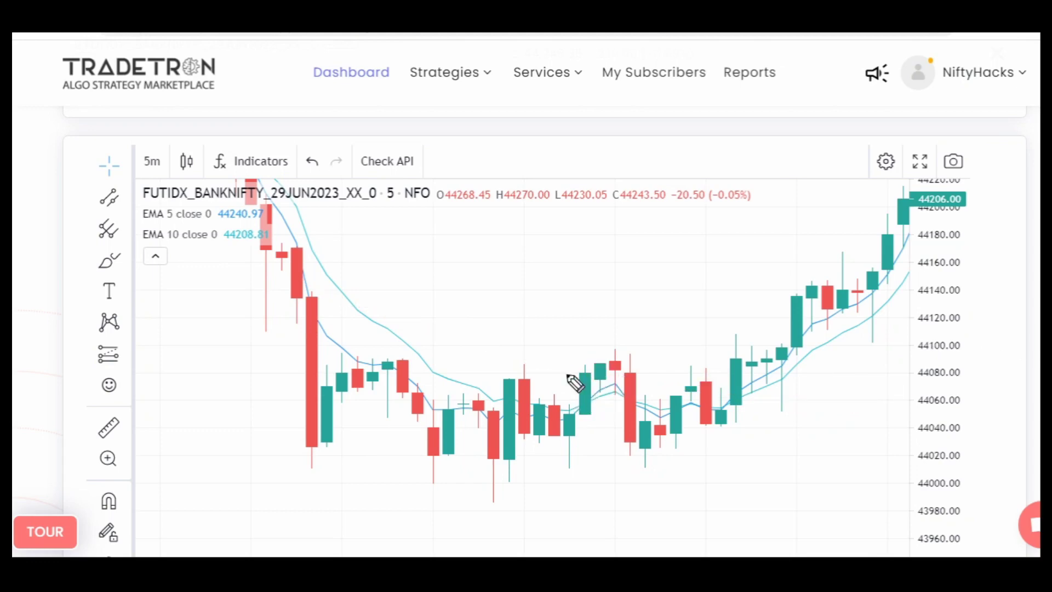
Redraw the line in red and circle the crossing candles in red.
mouse_move(250, 273)
left_mouse_down()
mouse_move(289, 294)
mouse_move(446, 336)
mouse_move(826, 399)
left_mouse_up()
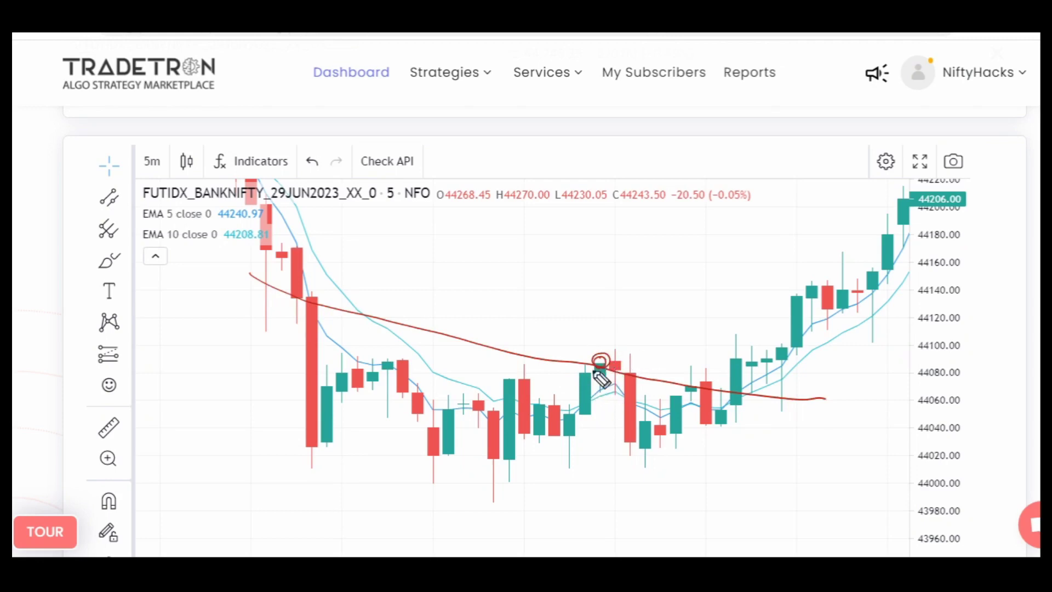
left_click_drag(593, 383, 605, 388)
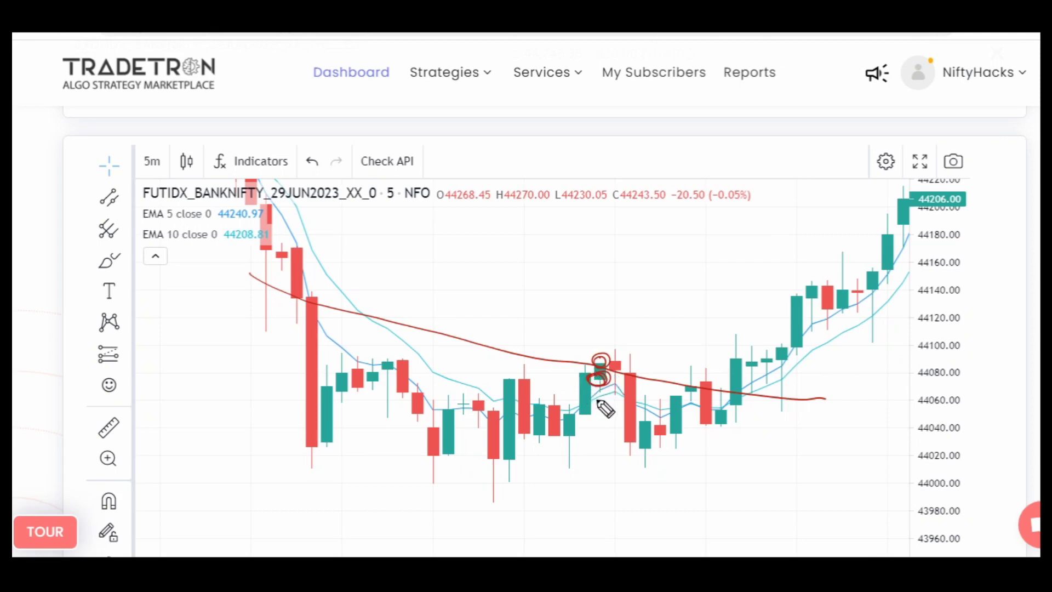
mouse_move(733, 410)
left_mouse_down()
mouse_move(747, 405)
mouse_move(734, 407)
left_mouse_up()
mouse_move(595, 393)
left_mouse_down()
mouse_move(599, 375)
mouse_move(606, 383)
mouse_move(601, 394)
mouse_move(600, 360)
left_mouse_up()
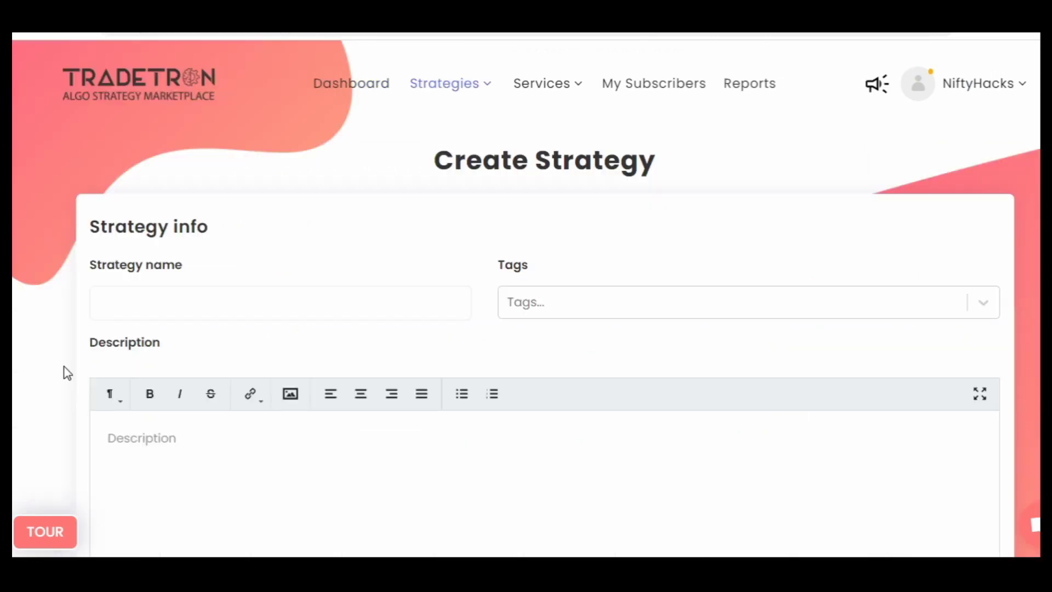
Add two condition rows under Set №1 entry conditions.
scroll(65, 371, "down", 3)
scroll(64, 372, "up", 3)
scroll(13, 394, "down", 10)
left_click(203, 443)
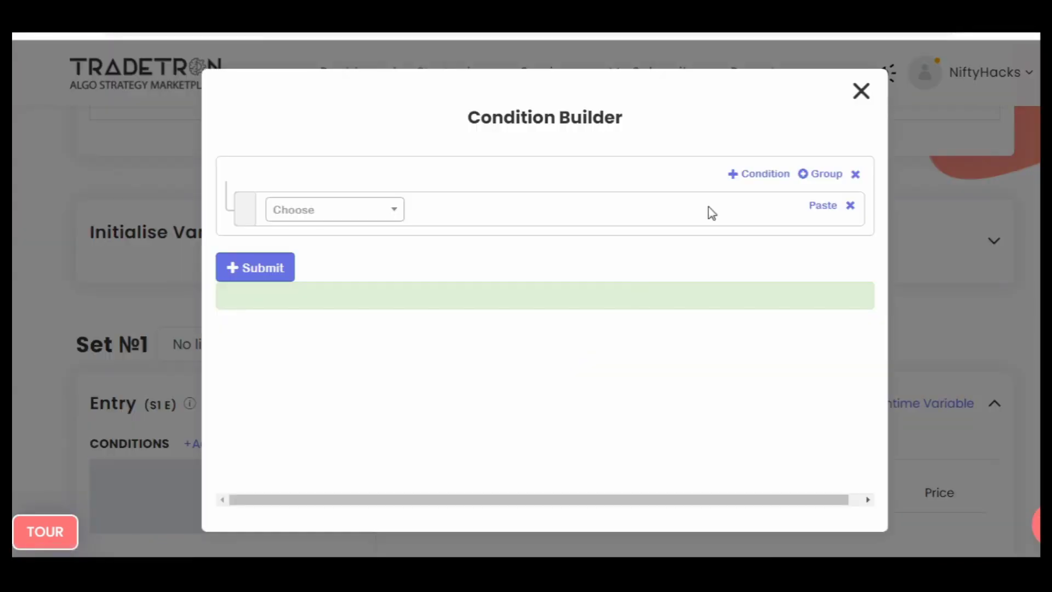
left_click(734, 176)
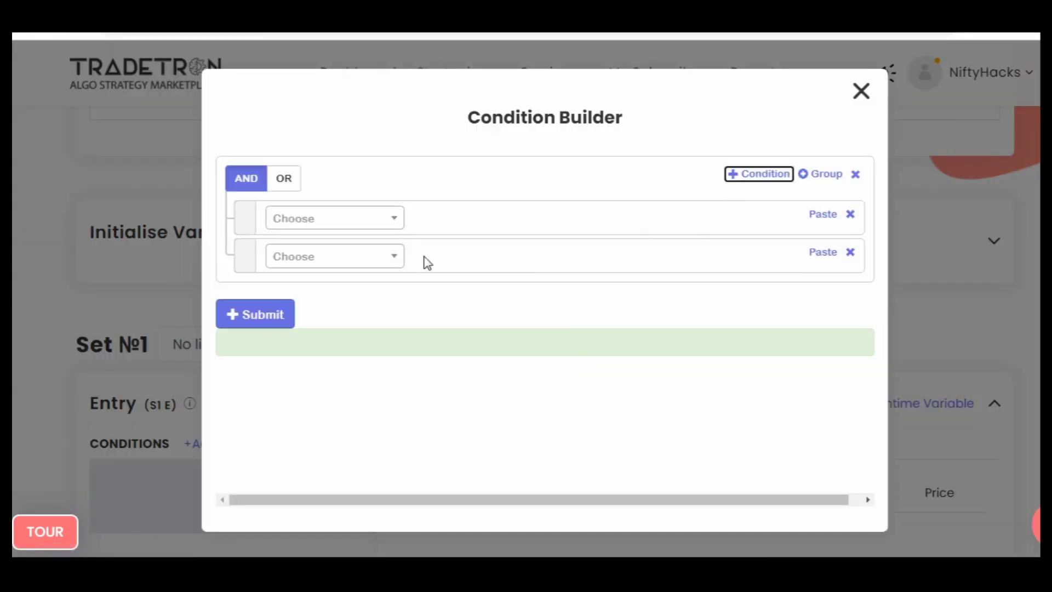
Make the first condition a Position keyword on the CLOSE series at position -1.
left_click(384, 227)
type("posi")
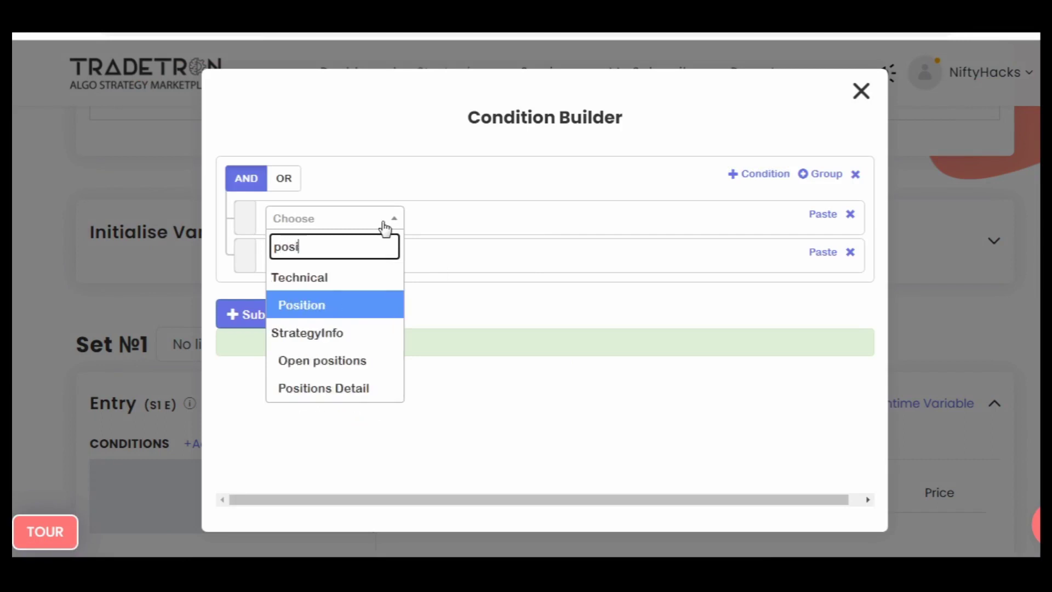
key("Return")
type("close")
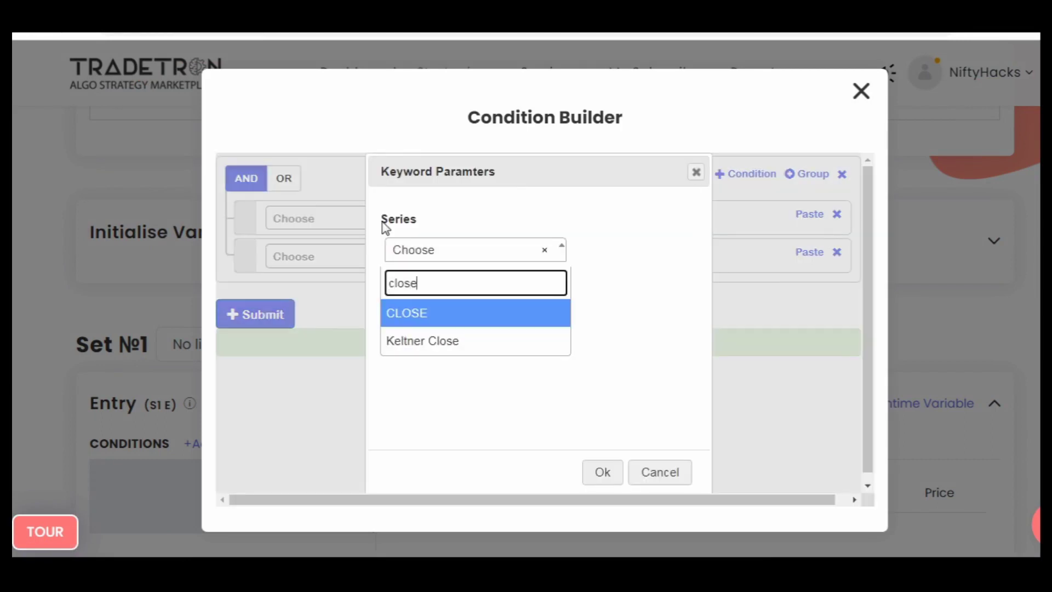
key("Return")
key("Tab")
type("-1")
key("Tab")
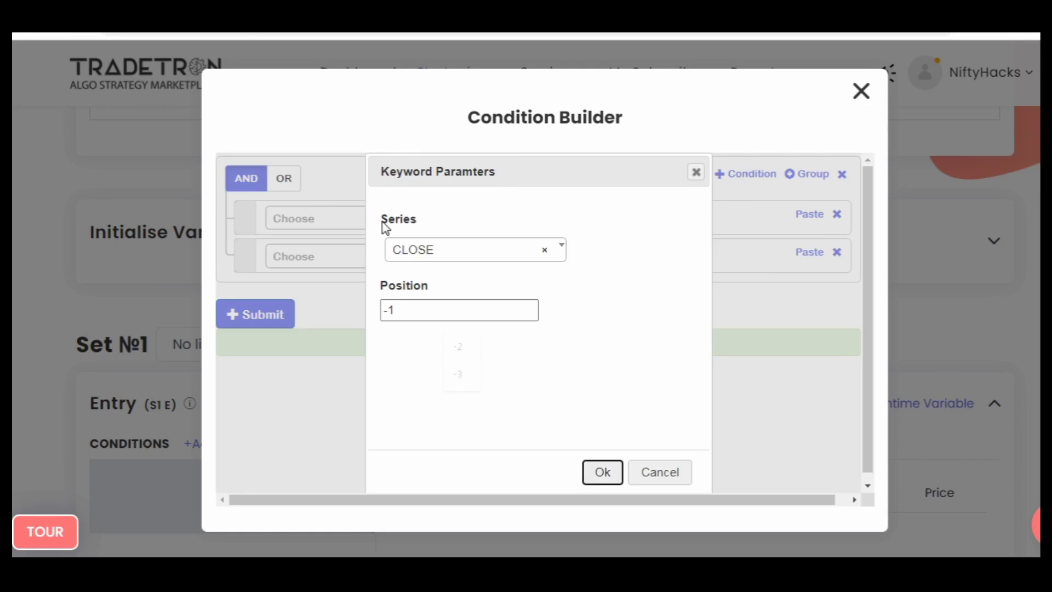
Confirm the CLOSE position and set its candle type to 5m.
left_click(596, 471)
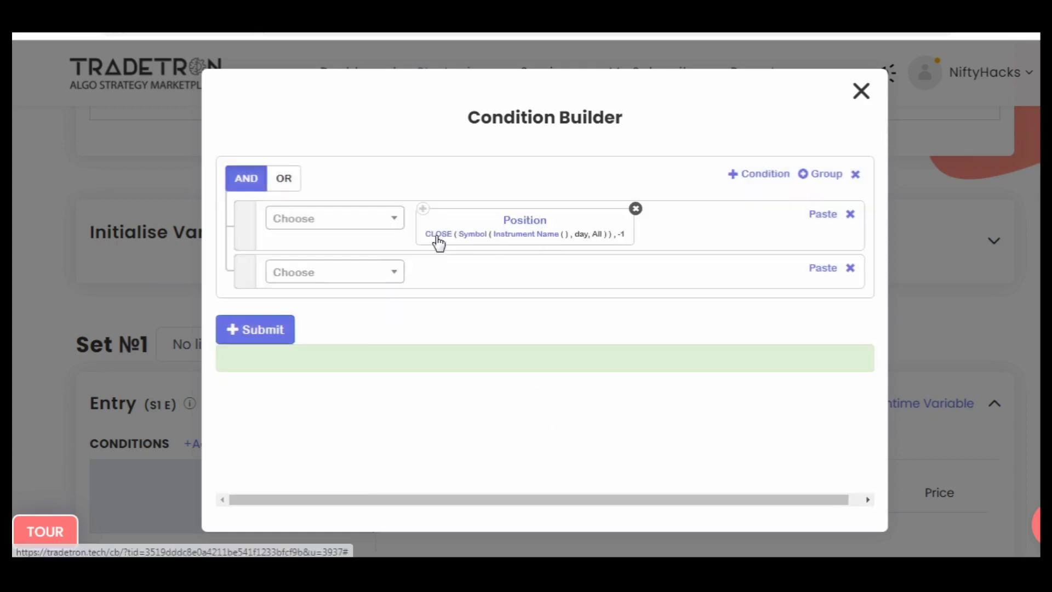
left_click(472, 235)
left_click(440, 326)
type("5")
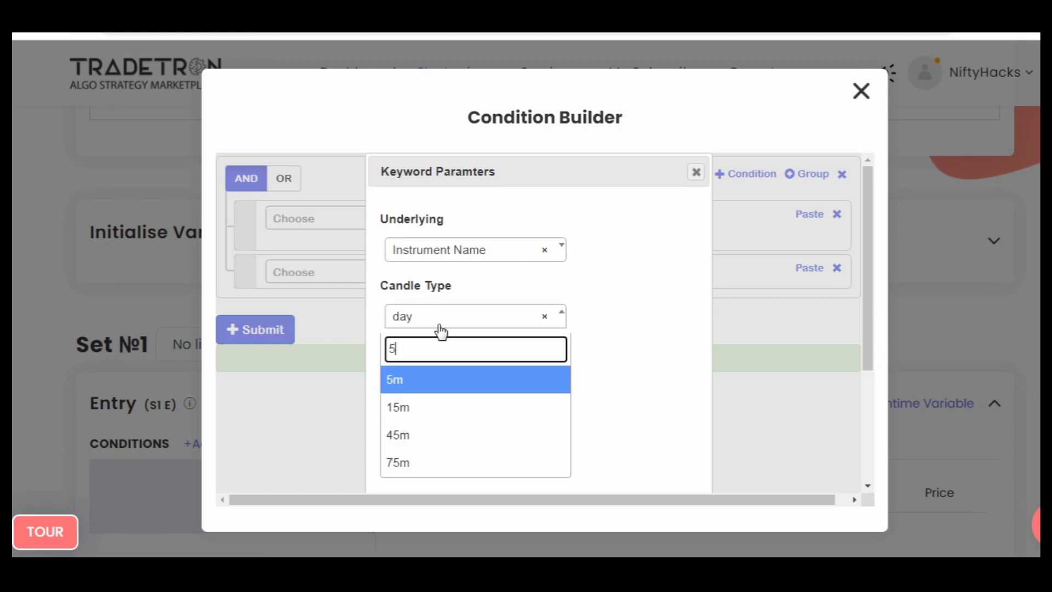
key("Return")
scroll(582, 329, "down", 4)
left_click(598, 460)
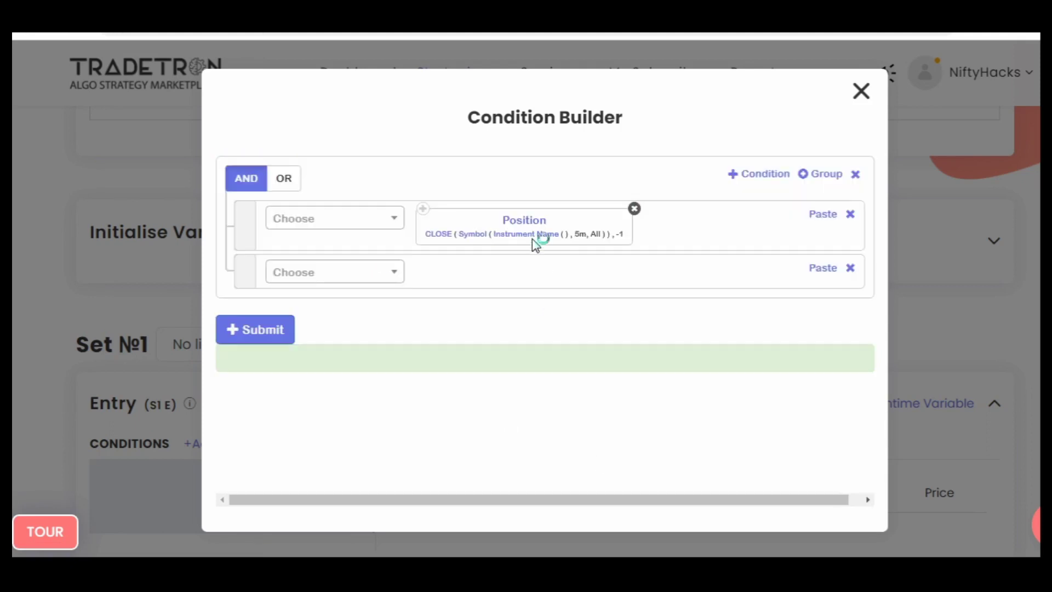
Set the close's instrument to NFO - NIFTY 50.
left_click(534, 243)
left_click(301, 254)
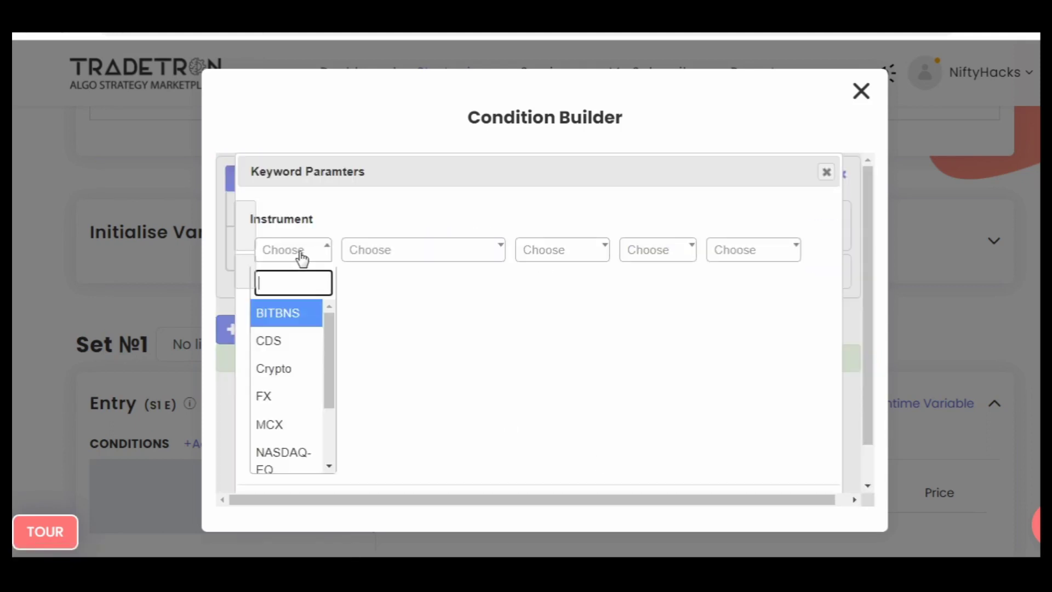
type("nf")
key("Return")
type("ni")
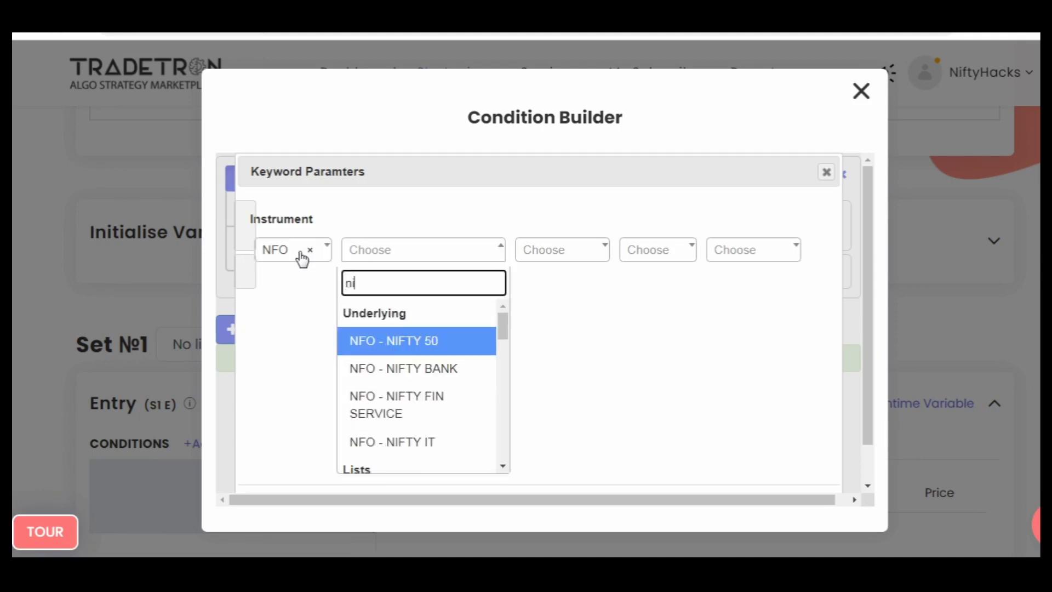
key("Return")
scroll(300, 258, "down", 3)
key("Return")
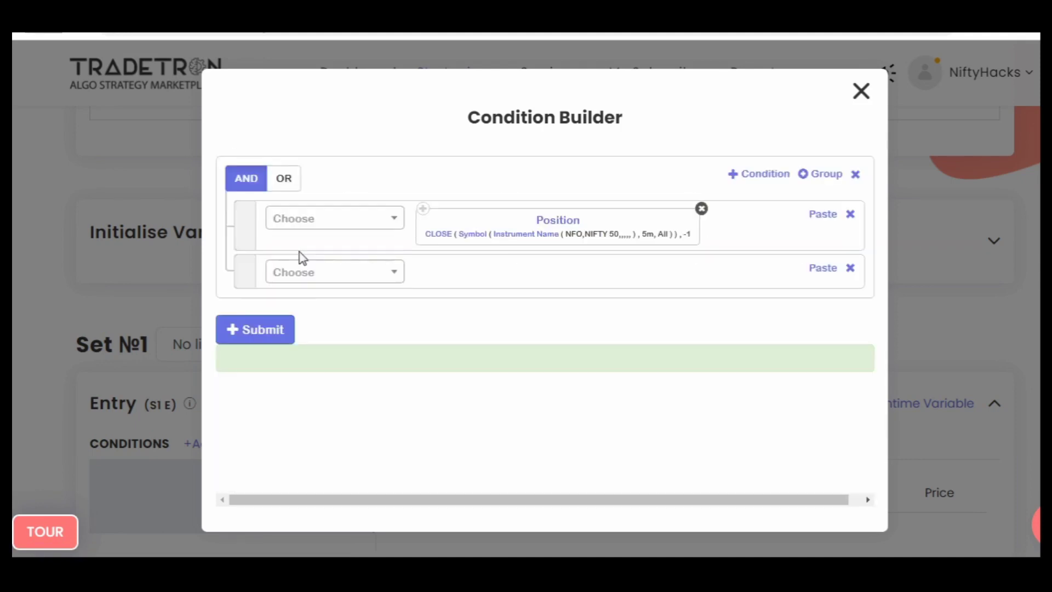
Choose the > comparison for the first condition.
left_click(329, 221)
type(">")
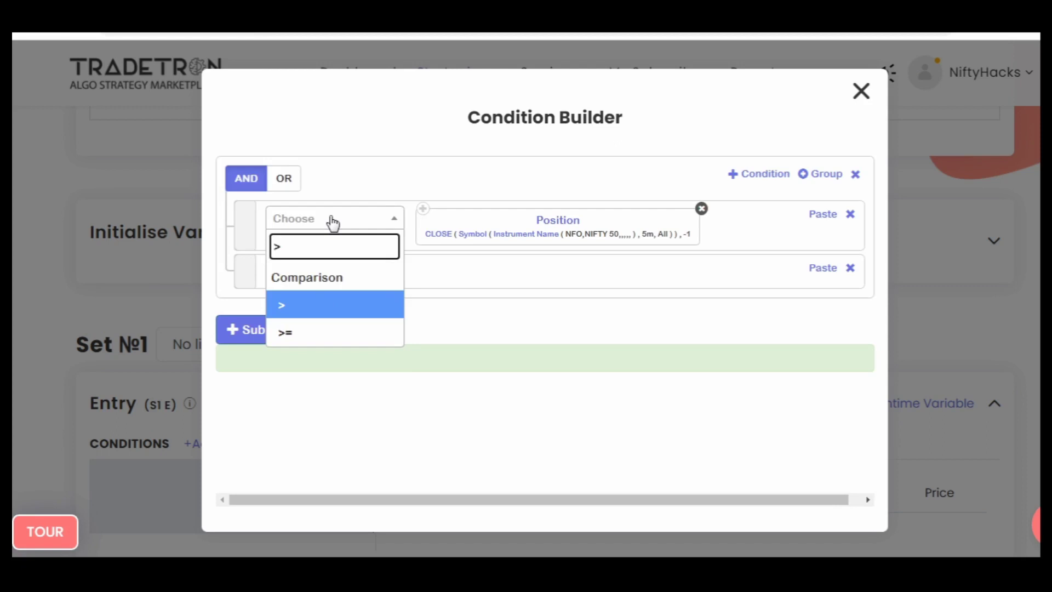
key("Return")
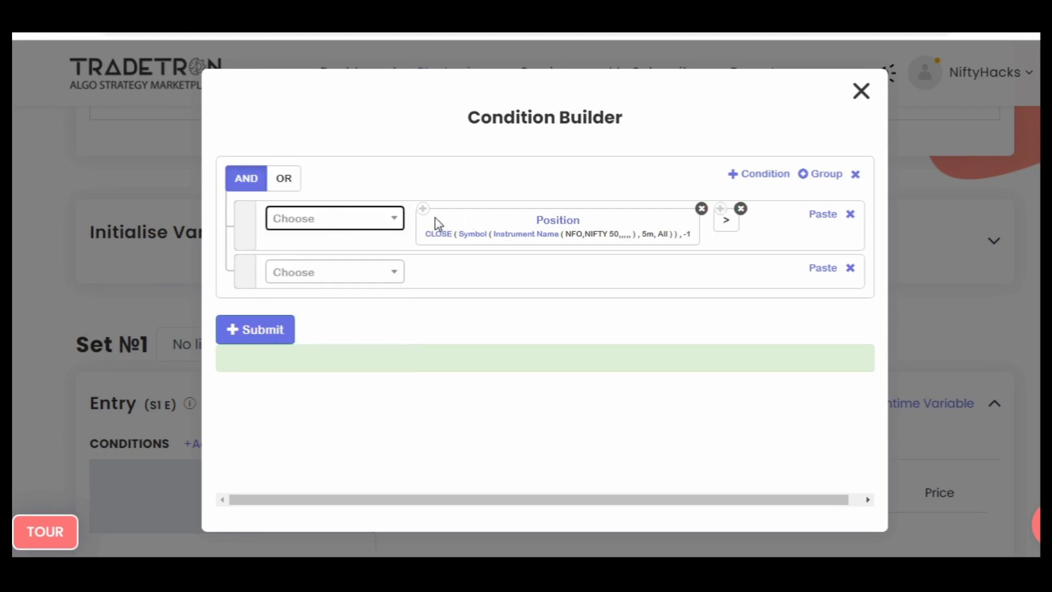
Duplicate the Position block and change it to an EMA series with period 5.
left_click(579, 223)
left_click(809, 213)
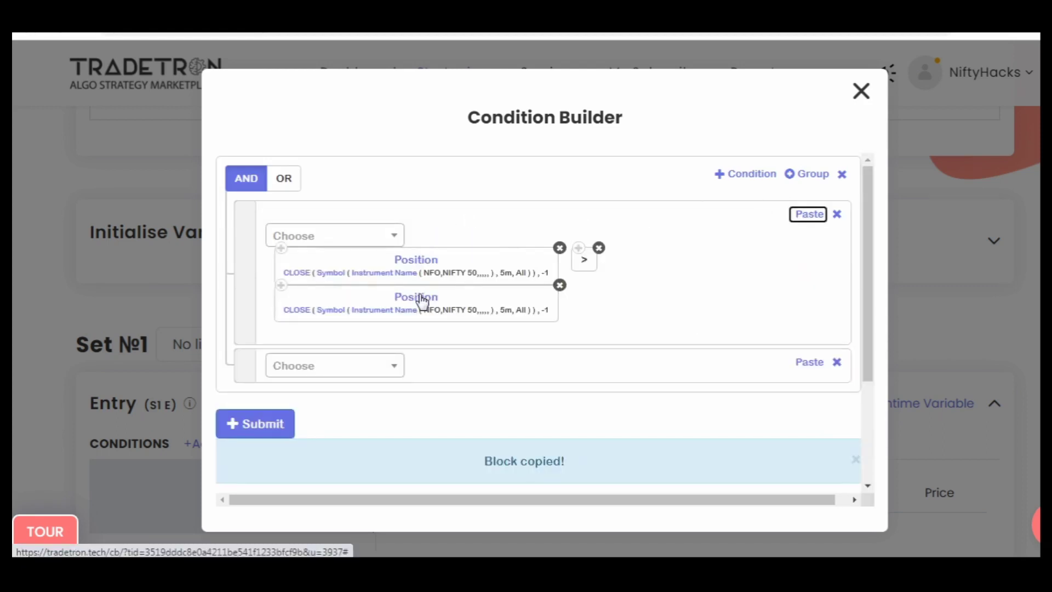
left_click(406, 307)
left_click(407, 255)
type("em")
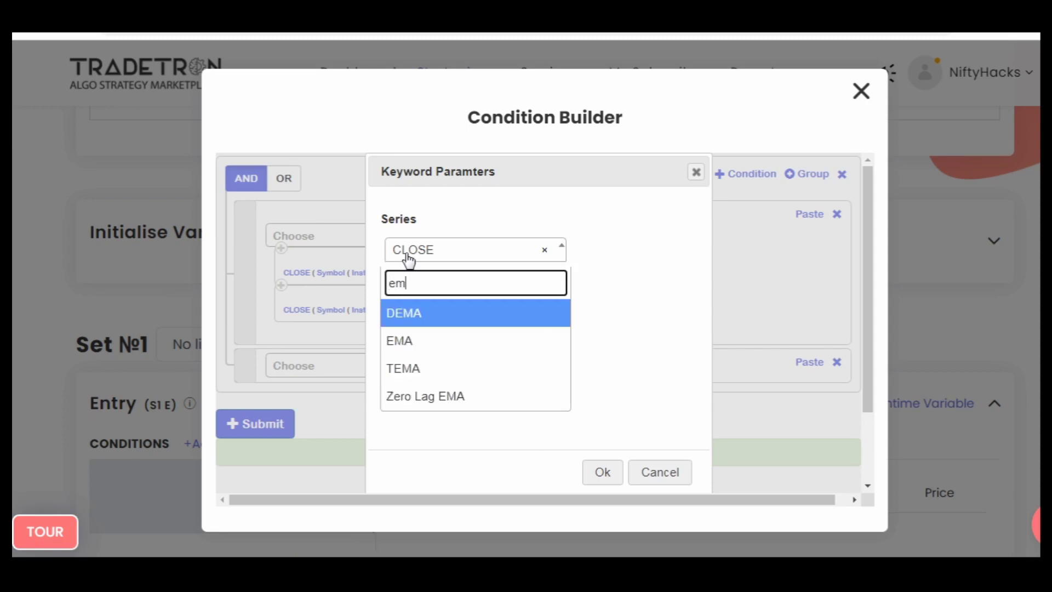
type("a")
left_click(410, 341)
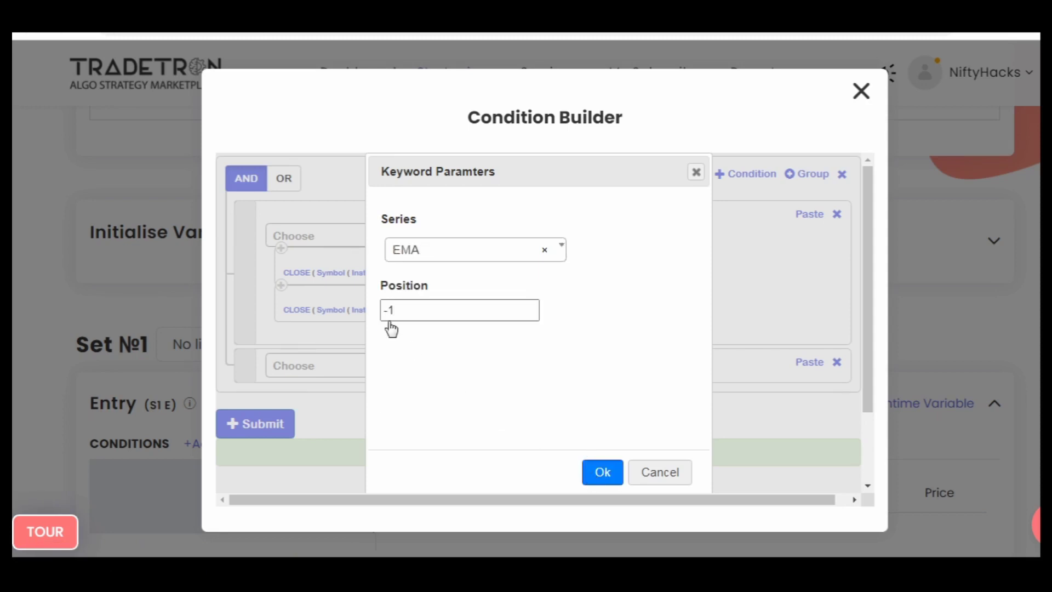
key("Return")
left_click(293, 314)
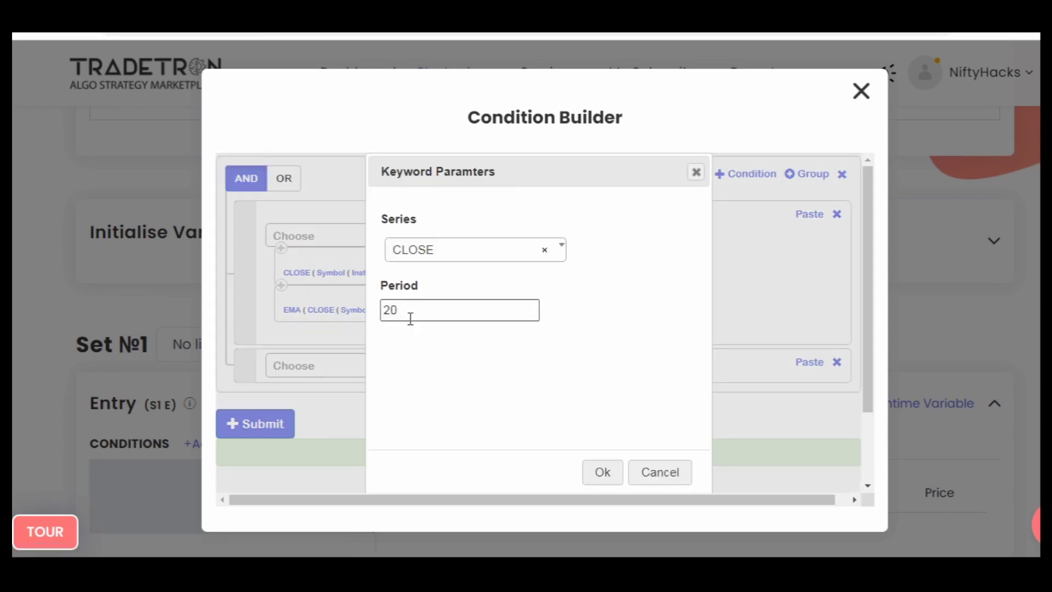
double_click(411, 317)
type("5")
left_click(589, 481)
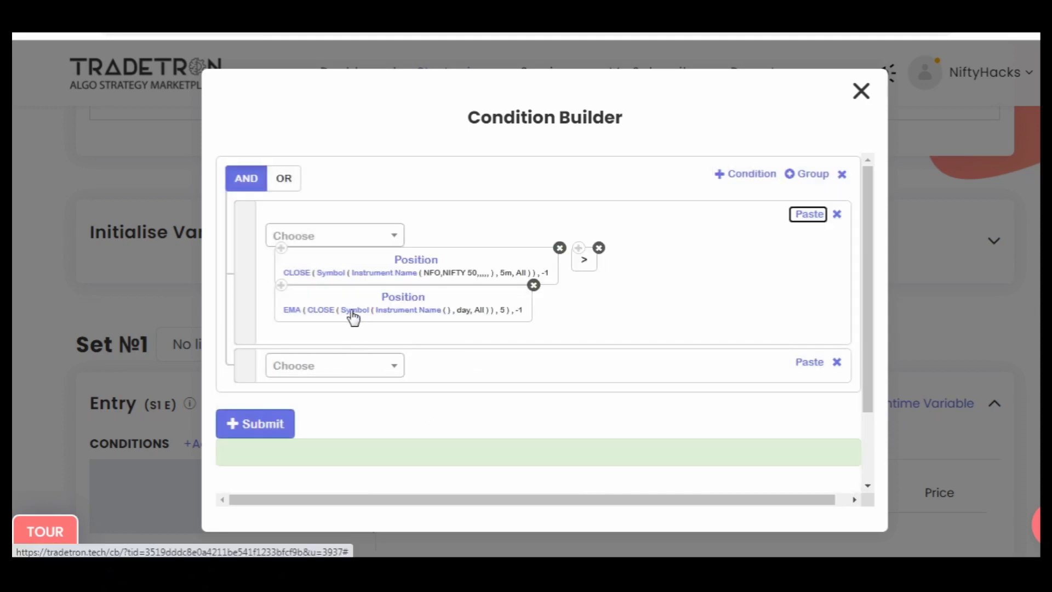
Set the EMA's candle type to 5m and its instrument to NFO - NIFTY 50.
left_click(428, 315)
left_click(439, 319)
type("5")
key("Return")
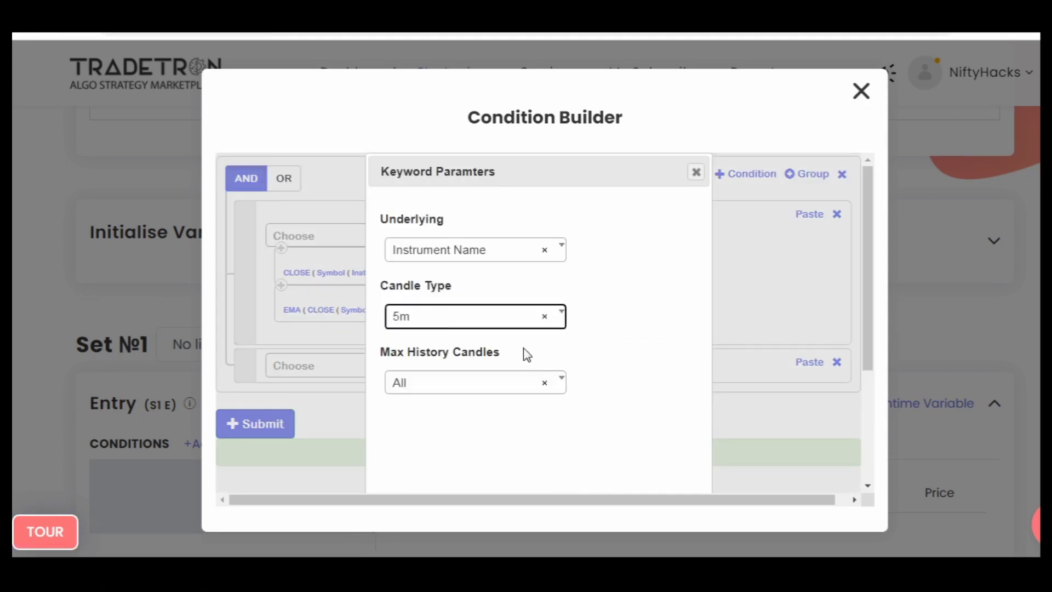
scroll(548, 416, "down", 3)
left_click(603, 465)
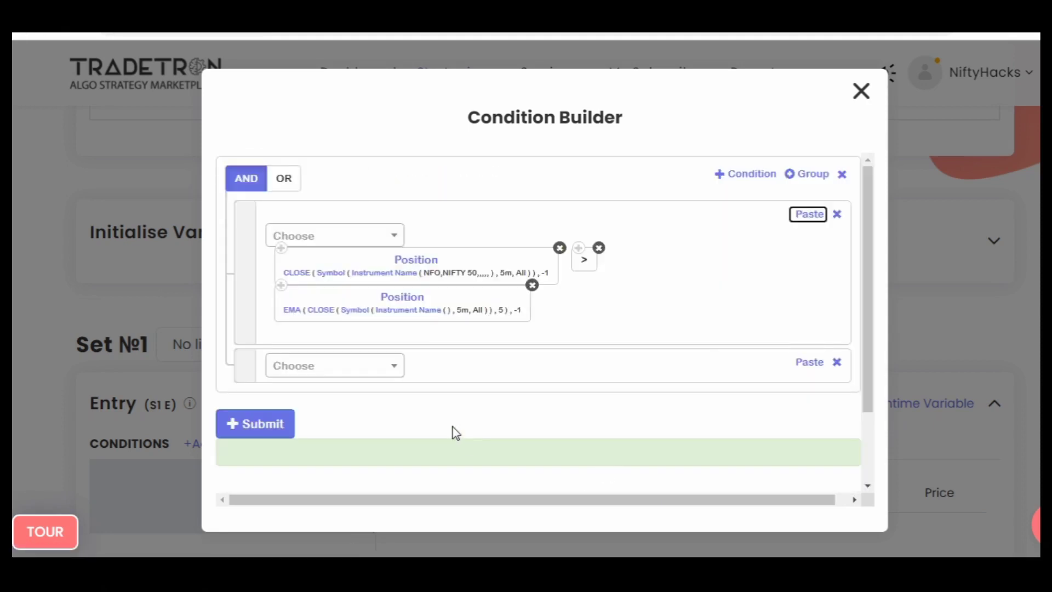
left_click(395, 315)
type("nf")
key("Return")
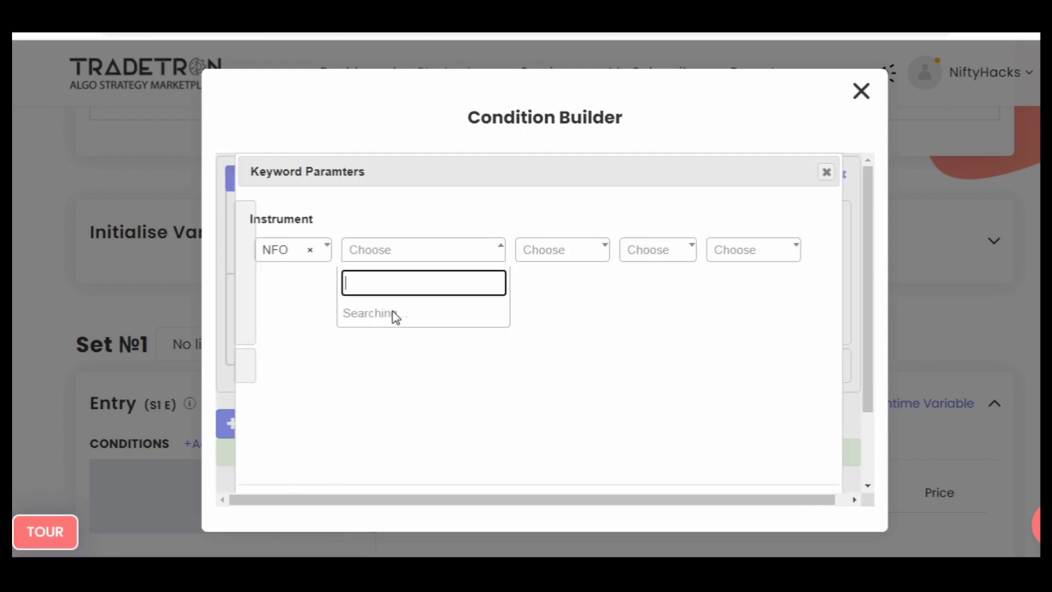
type("ni")
key("Return")
key("Return")
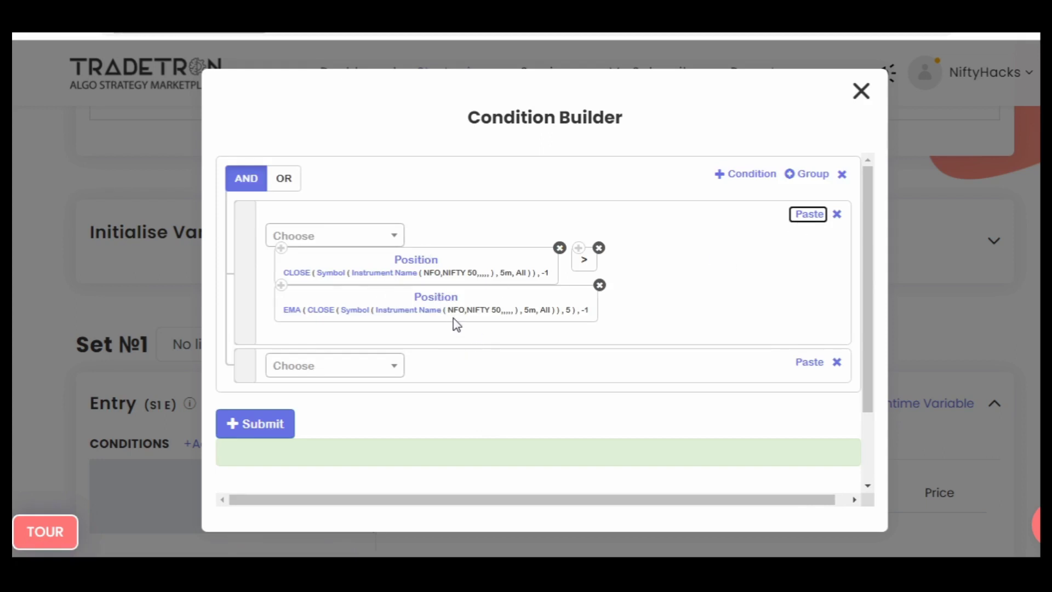
Add a second row and paste the close-above-EMA condition into it.
left_click(726, 185)
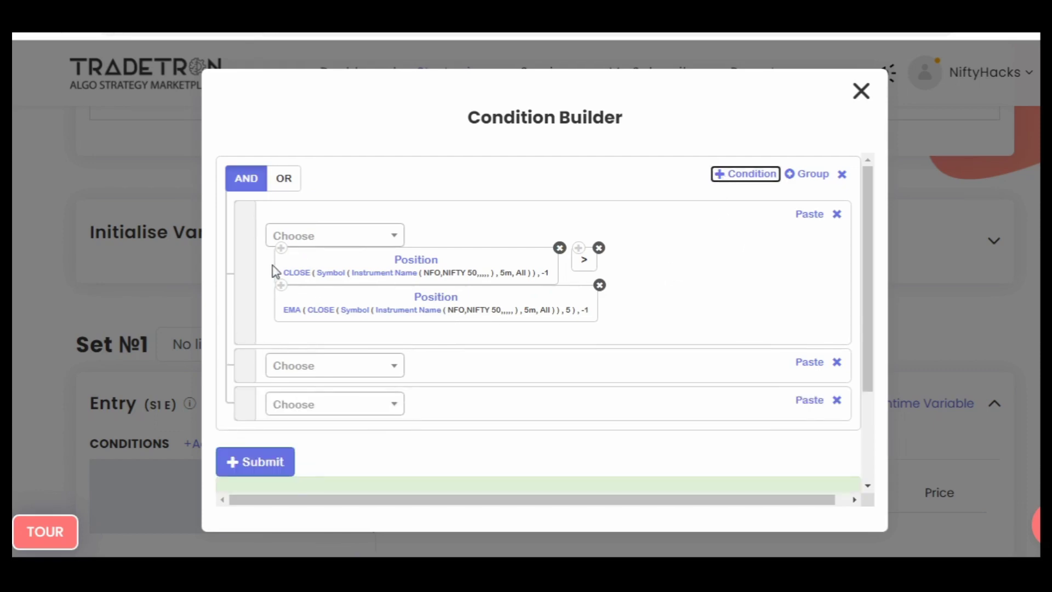
left_click(805, 363)
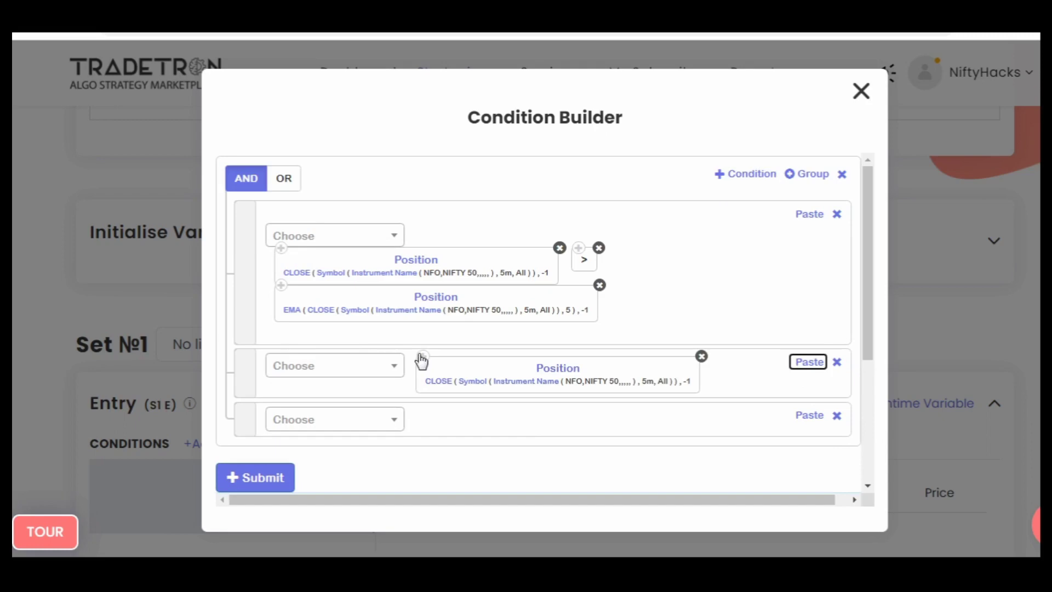
left_click(801, 365)
left_click(804, 362)
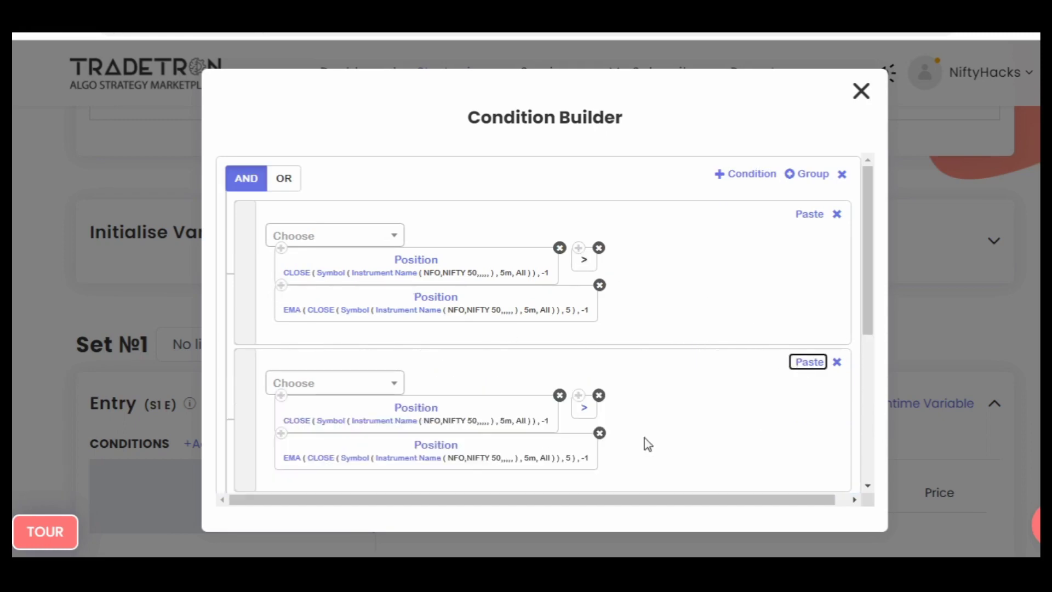
Change the second row's EMA period to 10.
left_click(299, 458)
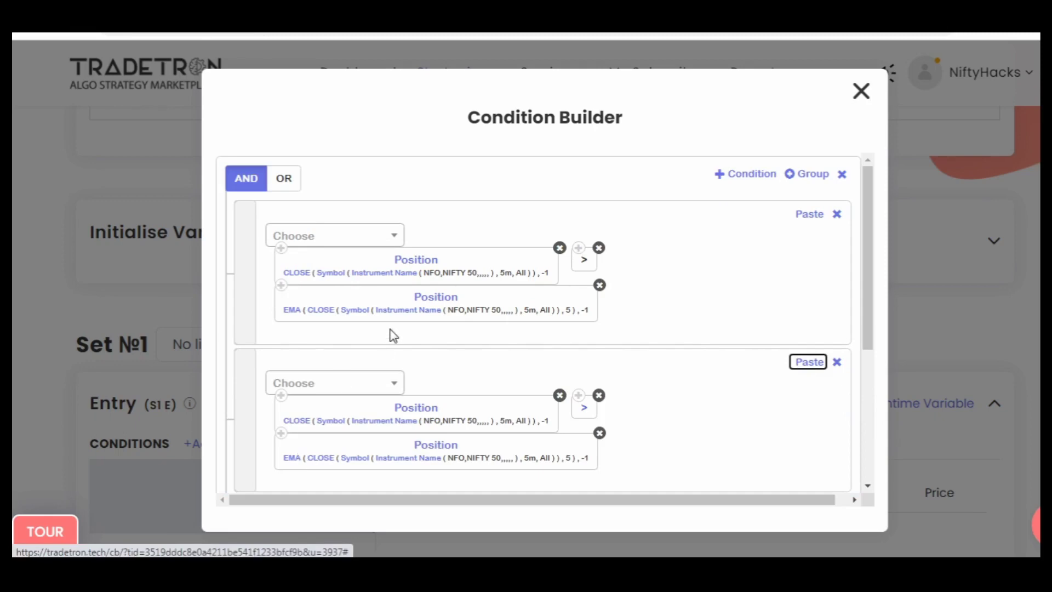
double_click(418, 305)
type("10")
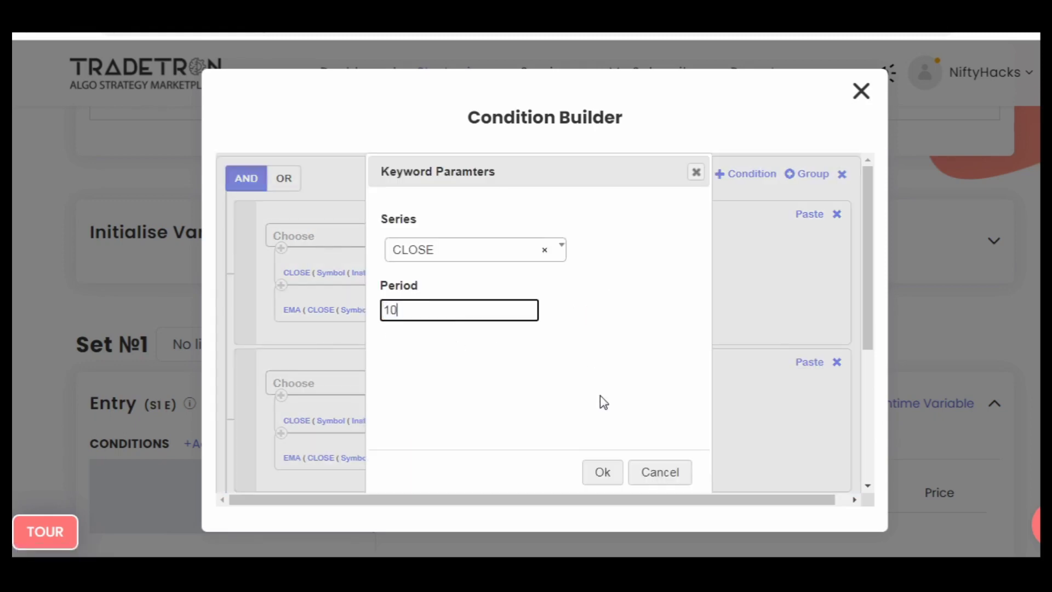
left_click(601, 471)
Paste the close block and the > comparison into the third row.
scroll(645, 378, "down", 2)
left_click(279, 308)
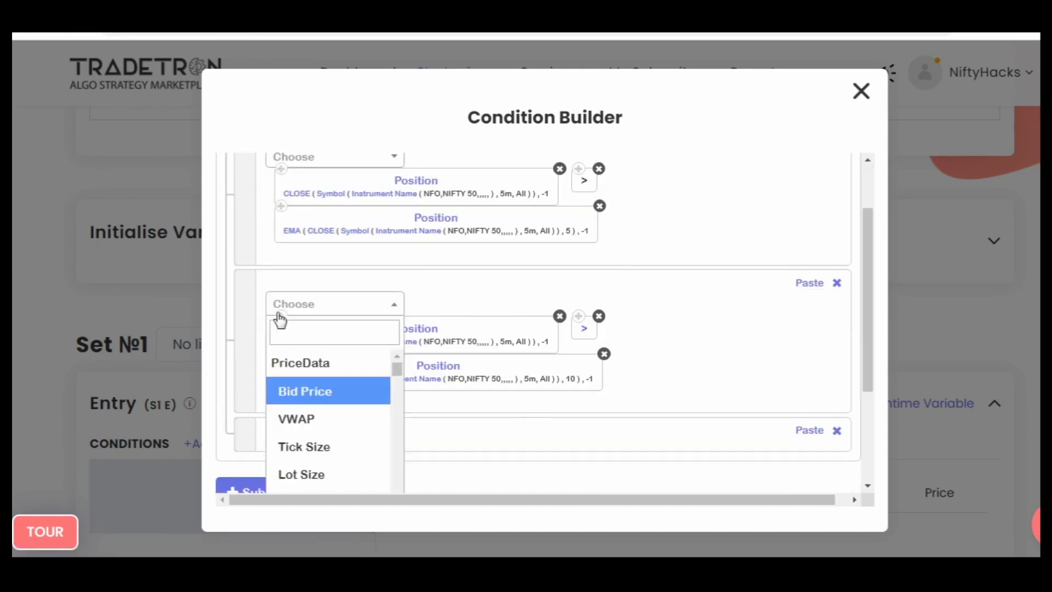
left_click(763, 427)
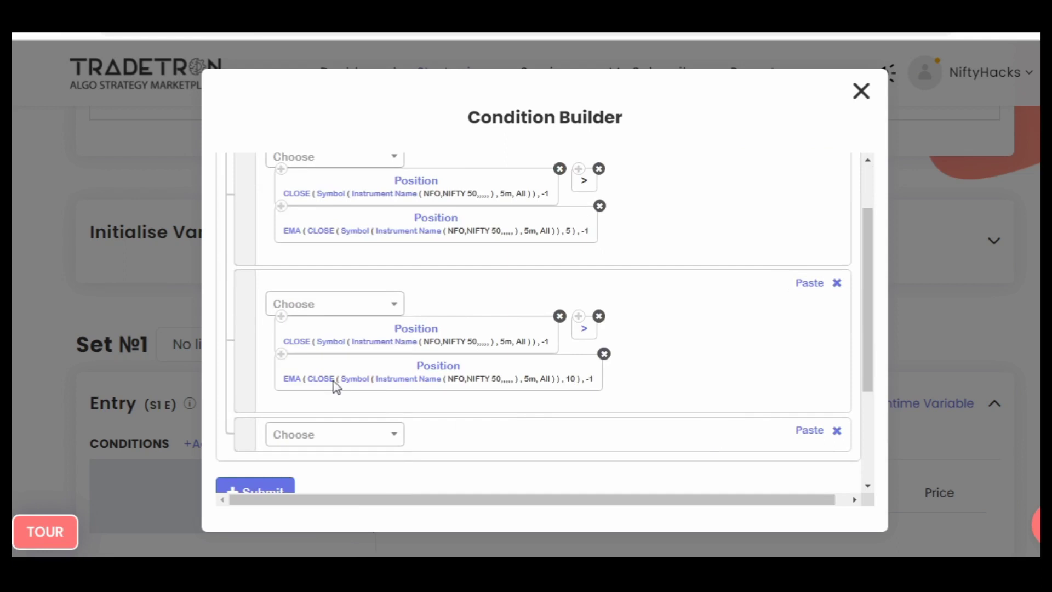
left_click(808, 431)
left_click(806, 432)
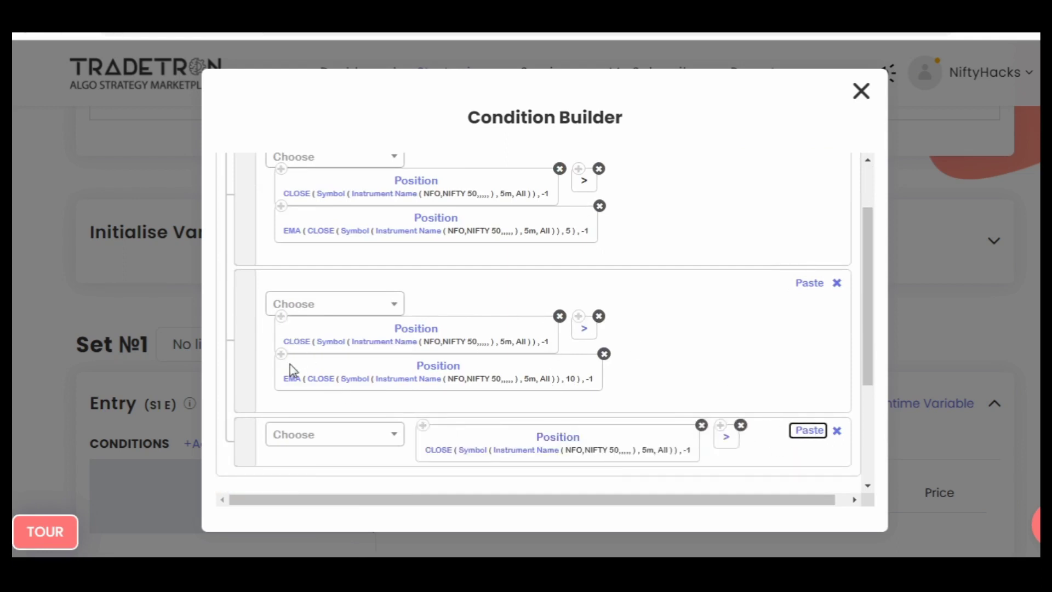
Paste the EMA operand into the third row and switch its series to VWAP Series.
left_click(810, 432)
scroll(713, 373, "down", 5)
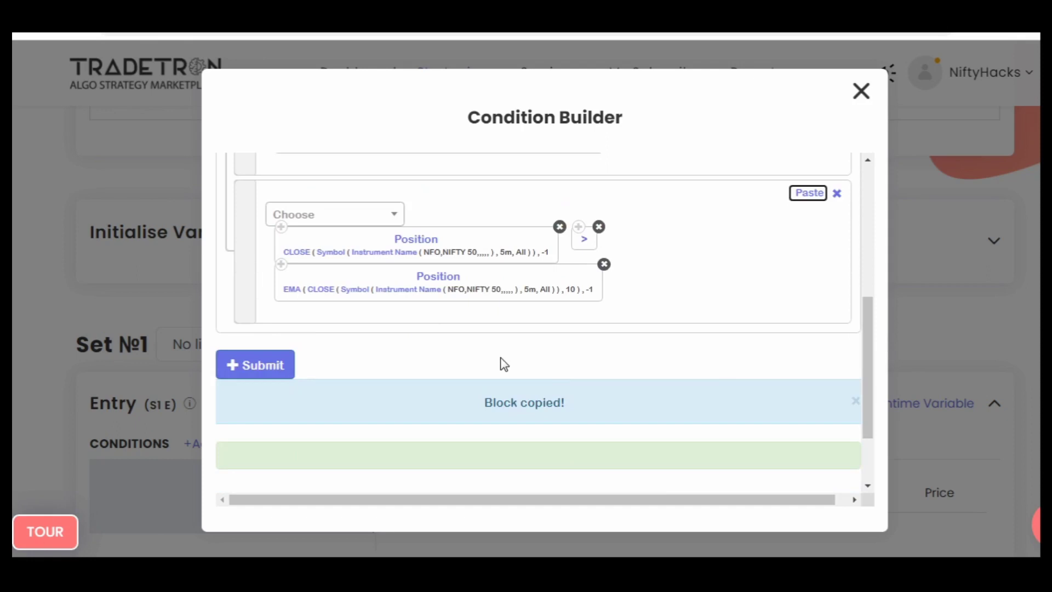
left_click(438, 277)
left_click(430, 256)
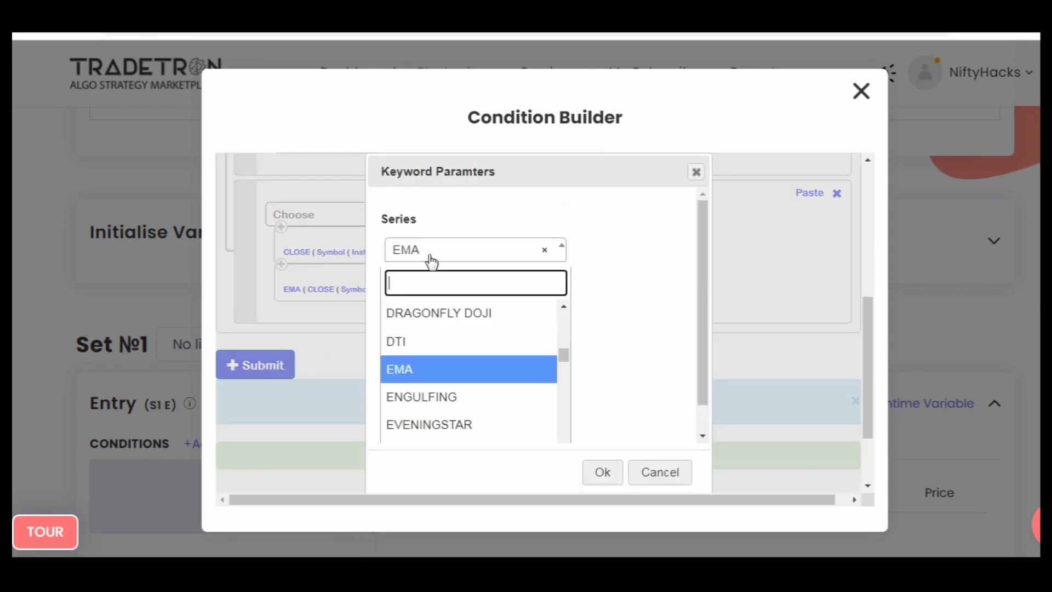
type("vwa")
left_click(437, 313)
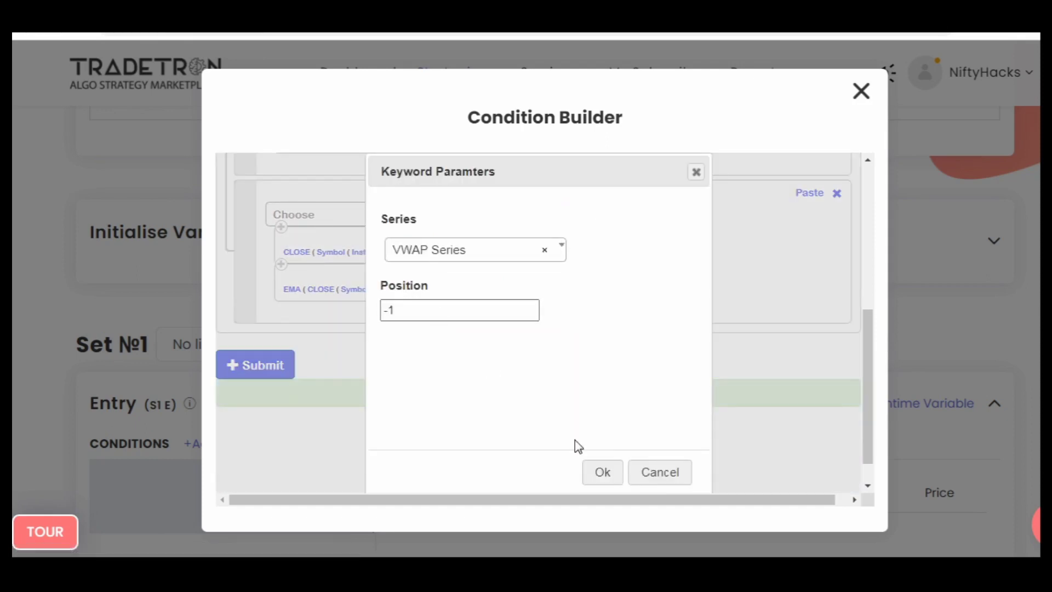
left_click(603, 471)
Set the VWAP Series candle type to 5m.
left_click(646, 261)
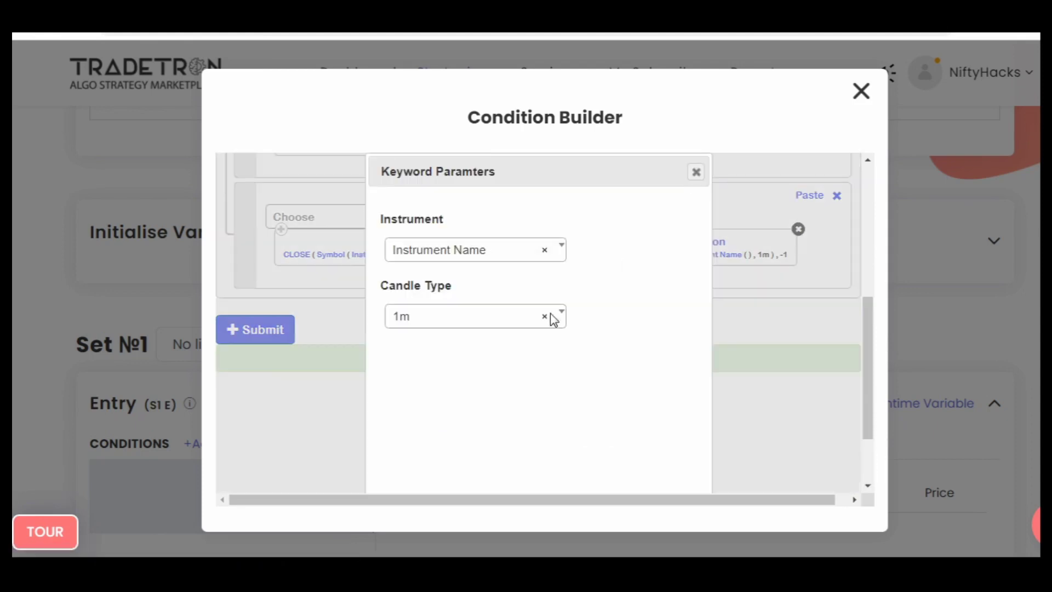
left_click(550, 319)
left_click(458, 465)
scroll(569, 327, "down", 2)
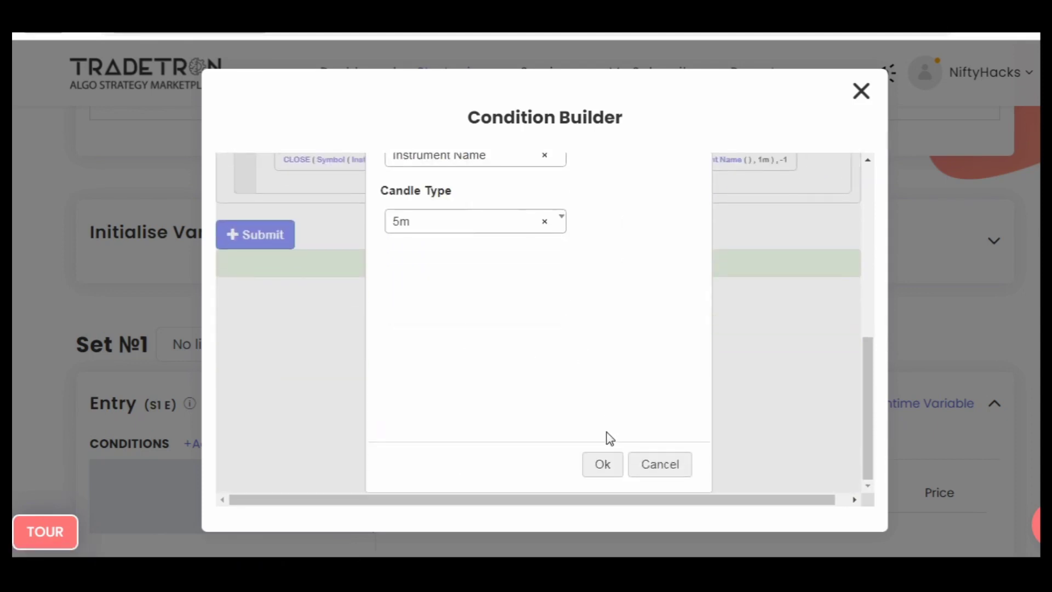
left_click(467, 160)
left_click(528, 328)
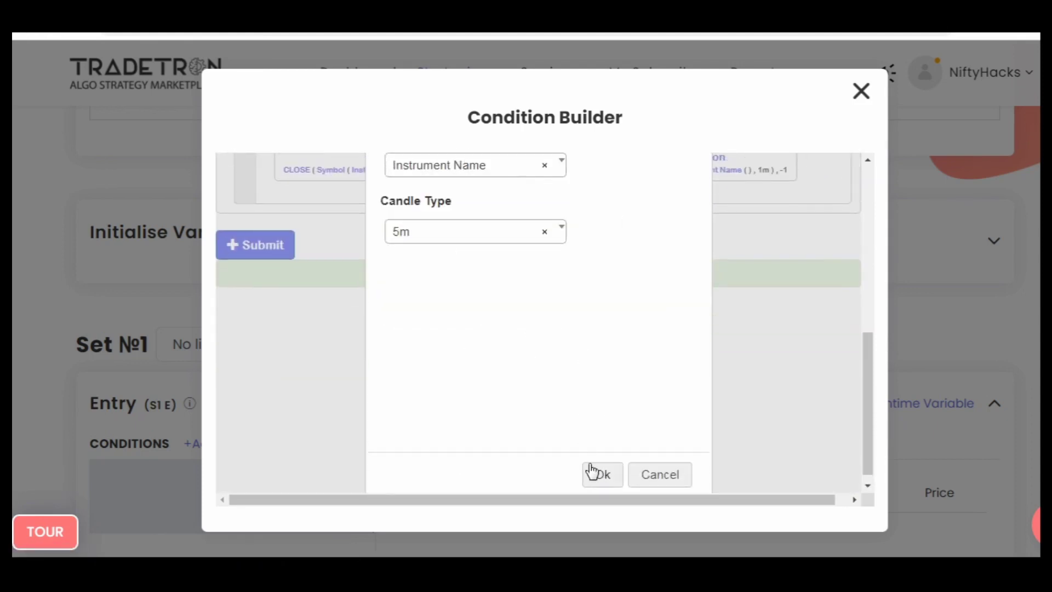
left_click(596, 472)
Set the VWAP Series instrument to NFO - NIFTY 50.
left_click(692, 261)
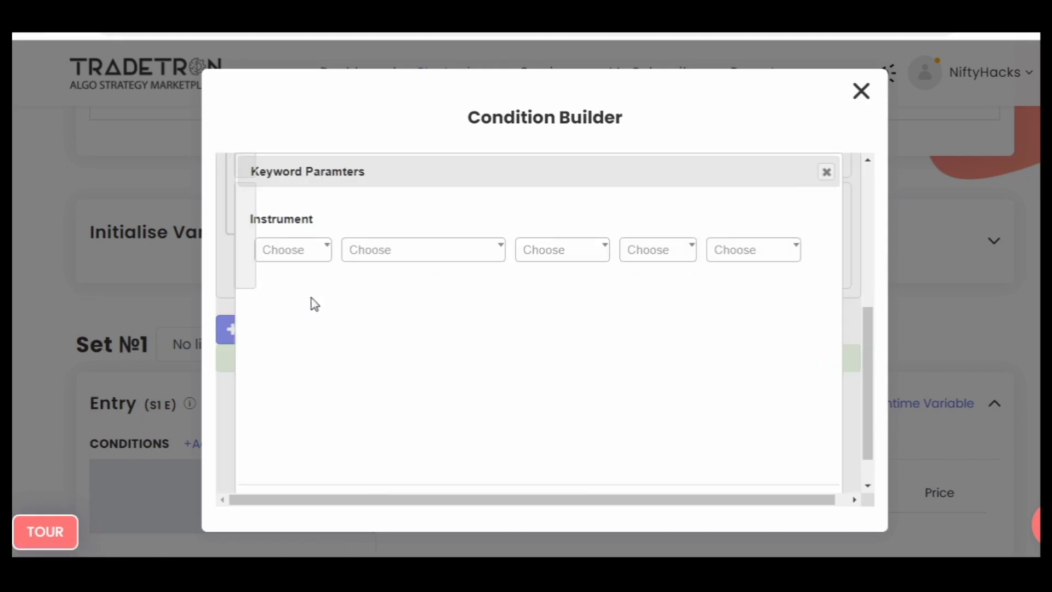
left_click(293, 251)
type("nf")
key("Return")
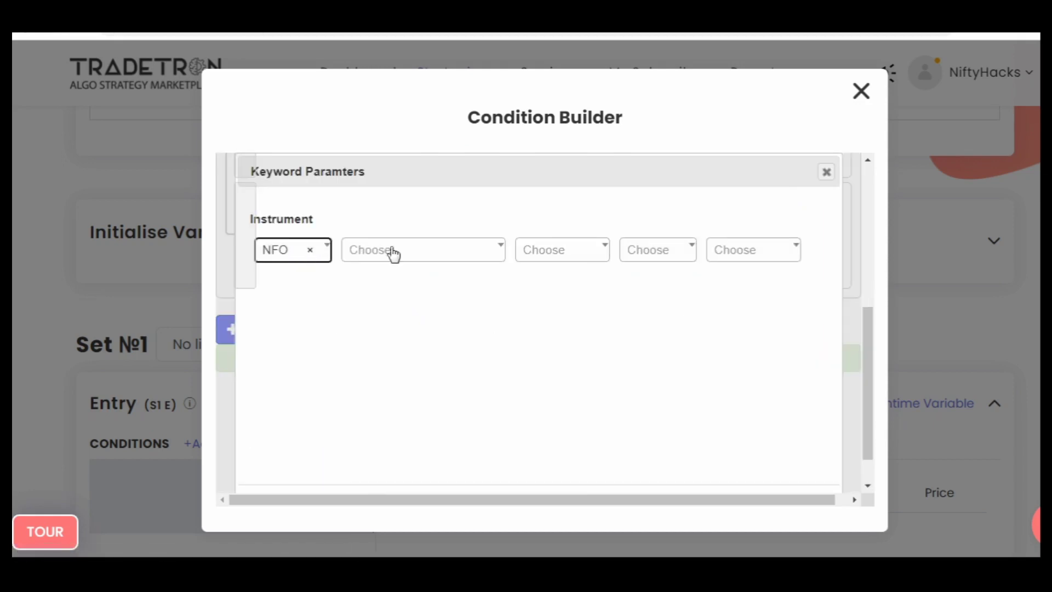
left_click(416, 252)
type("ni")
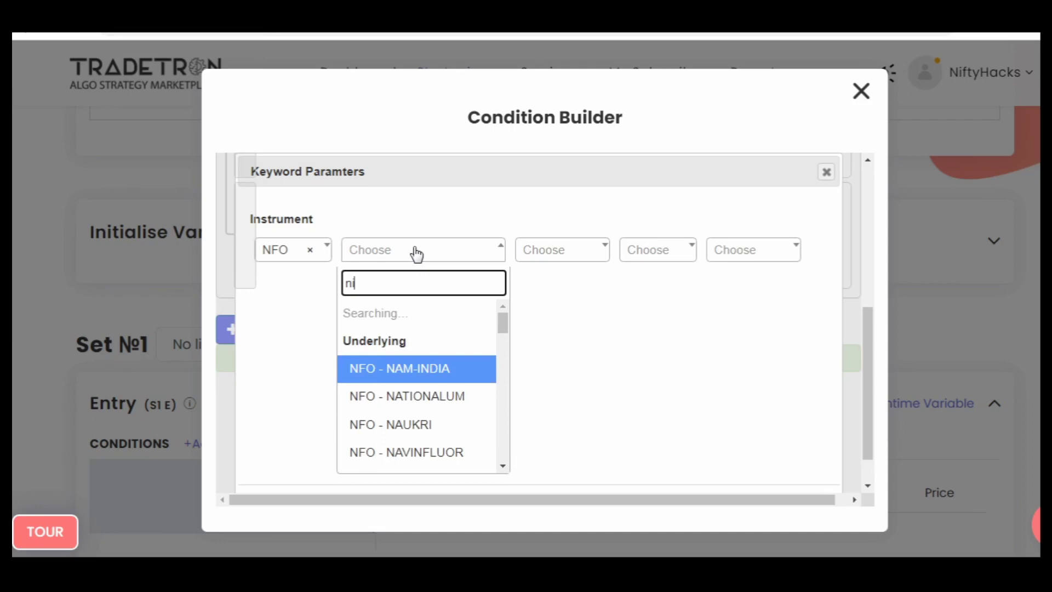
key("Return")
scroll(649, 310, "down", 1)
left_click(731, 464)
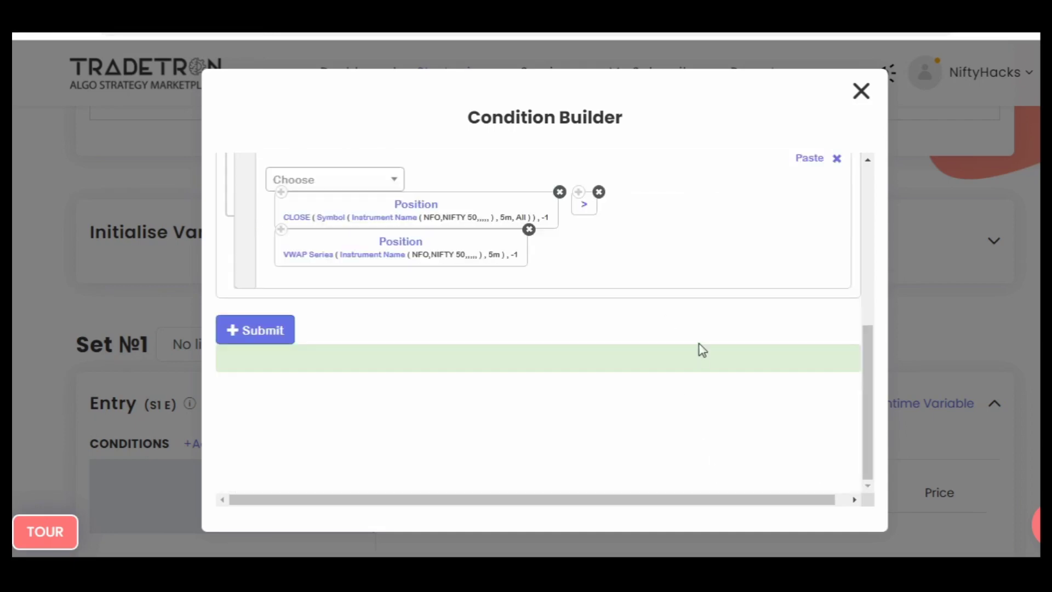
scroll(601, 285, "down", 2)
scroll(465, 291, "up", 4)
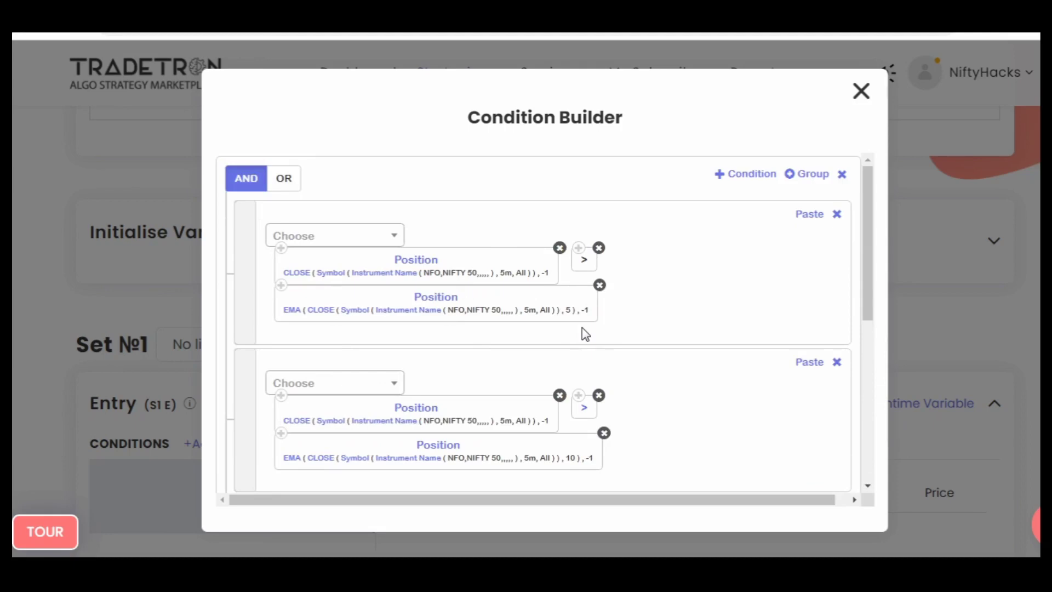
scroll(582, 329, "down", 2)
scroll(592, 266, "up", 2)
Add a new condition group with three rows set to OR, pasting the copied close block into the first row.
left_click(811, 176)
scroll(677, 326, "down", 5)
left_click(734, 345)
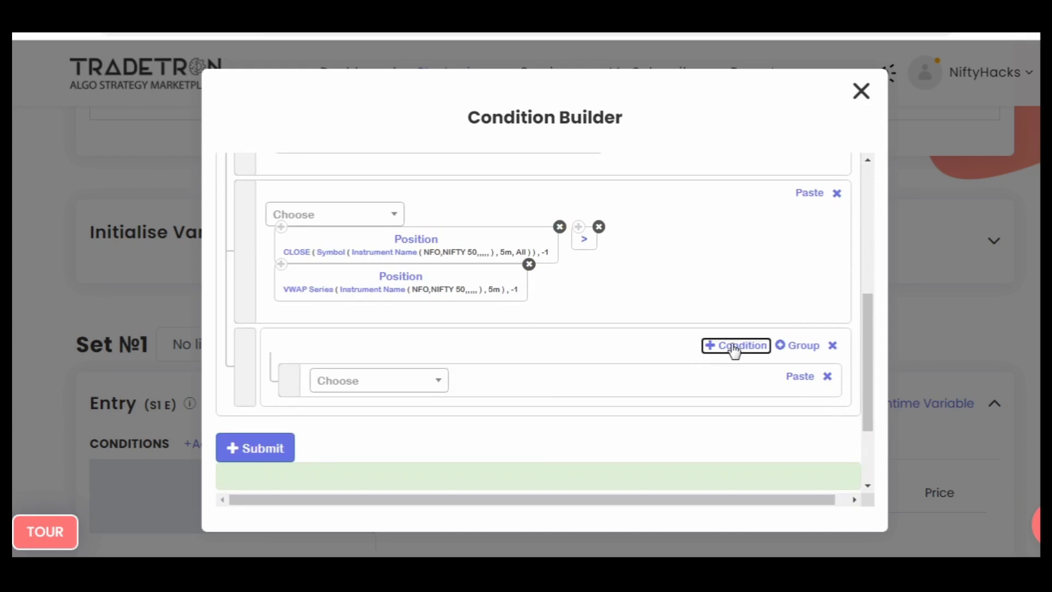
scroll(521, 371, "up", 3)
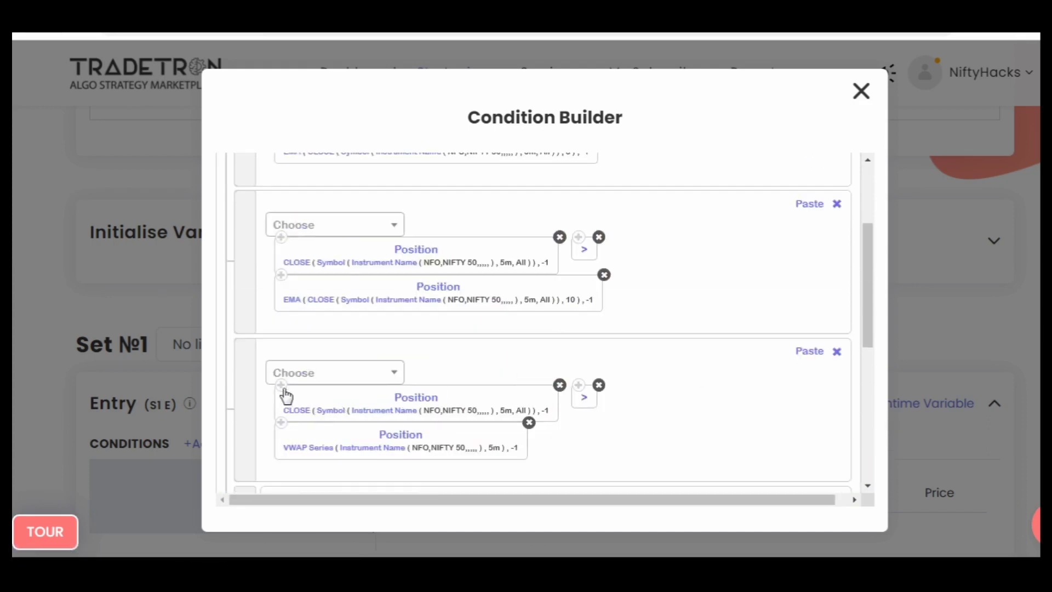
scroll(385, 307, "down", 4)
left_click(328, 270)
left_click(792, 307)
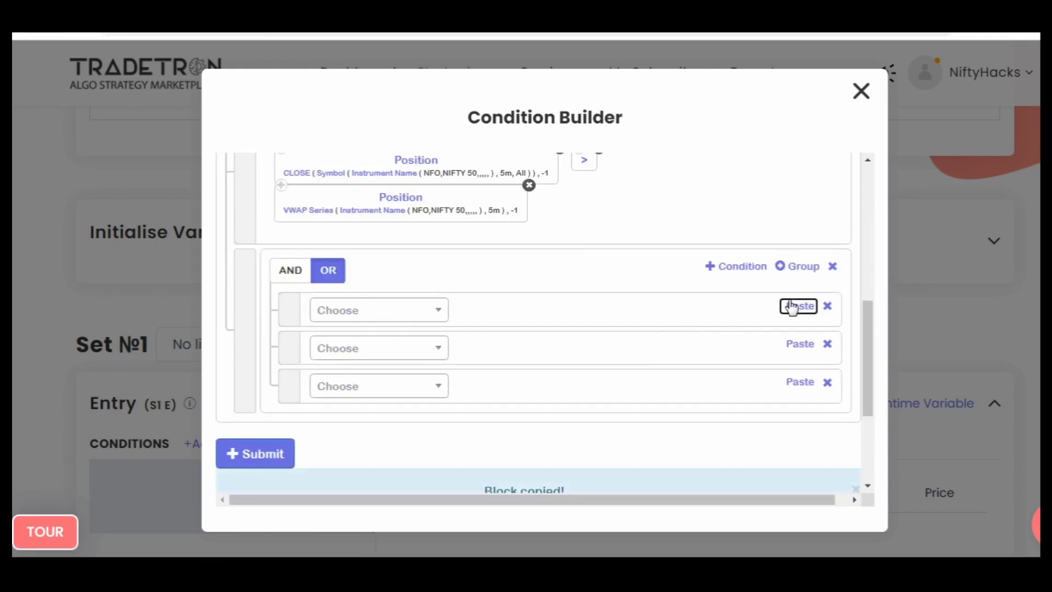
Change the pasted position block's series to OPEN.
left_click(612, 320)
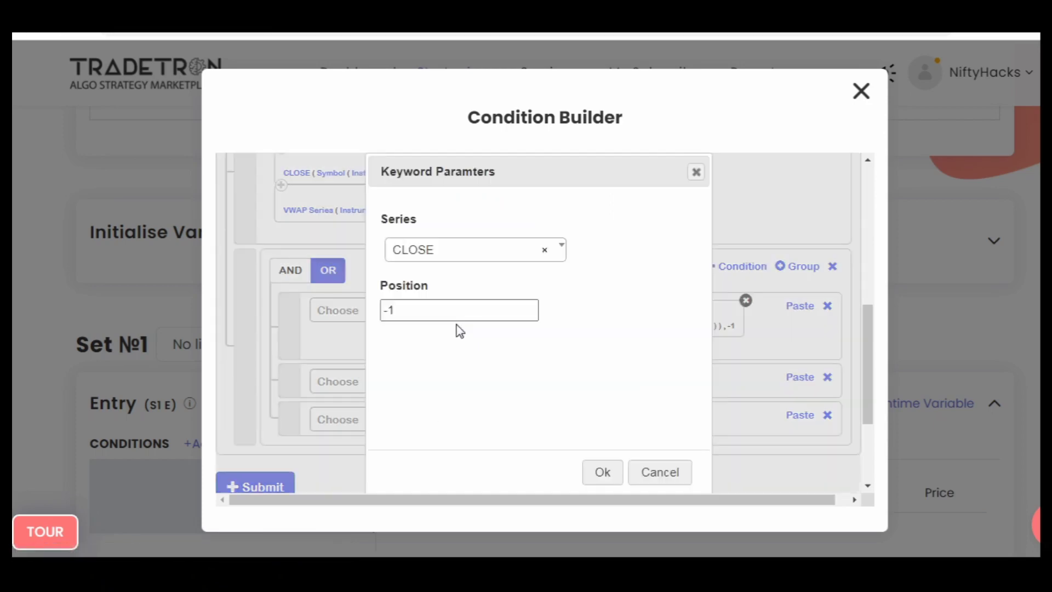
left_click(458, 261)
type("ope")
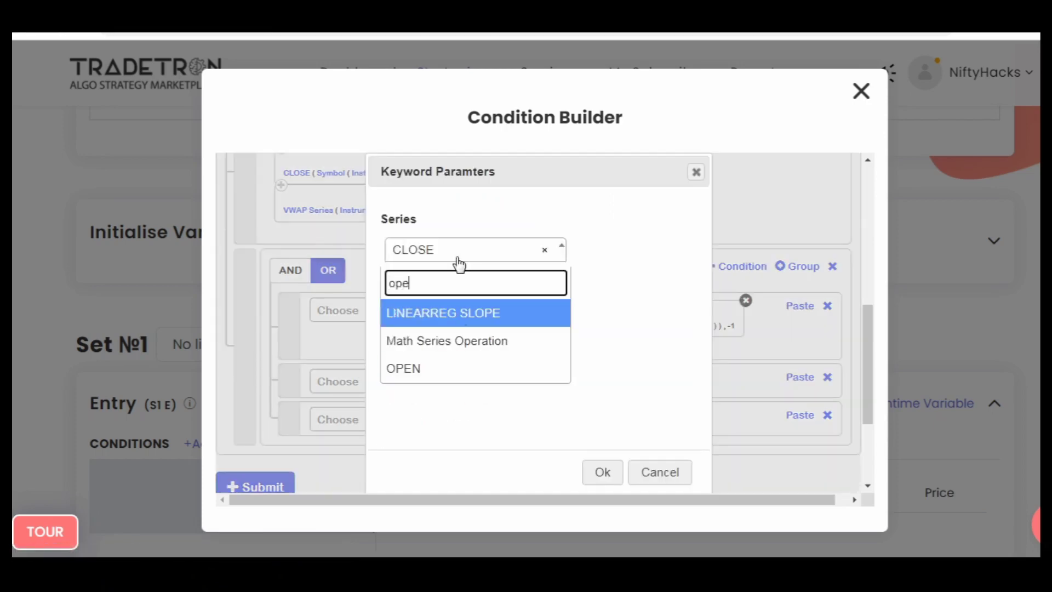
left_click(461, 375)
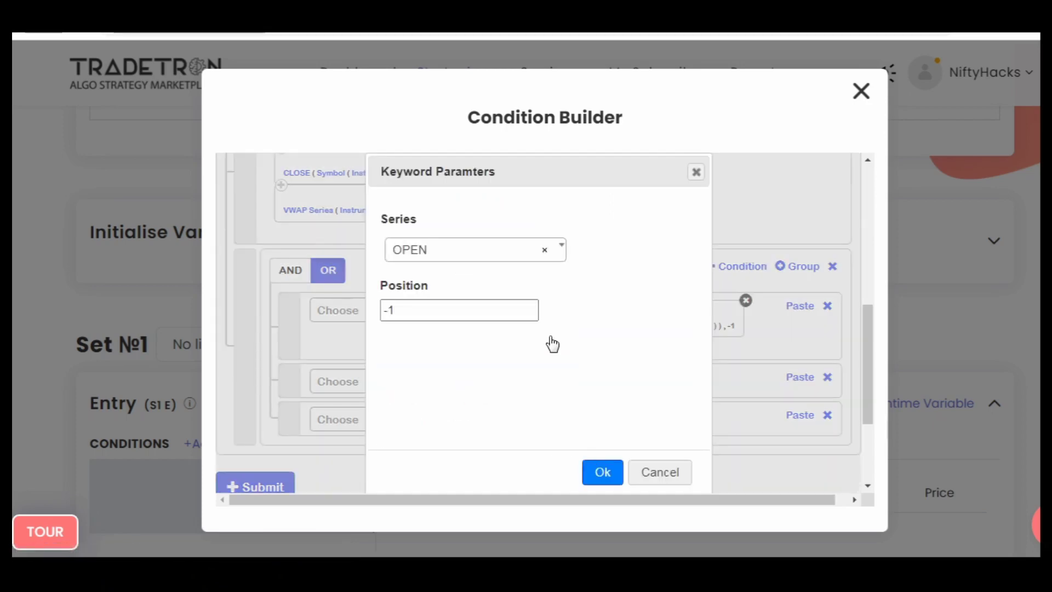
left_click(603, 472)
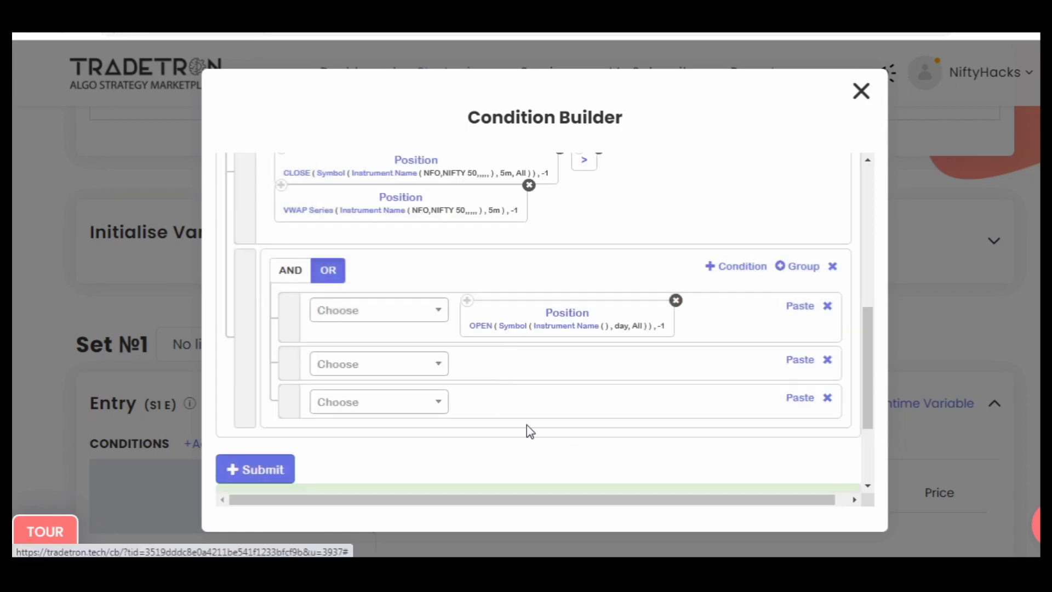
Set the OPEN keyword's candle type to 5m.
left_click(498, 323)
left_click(498, 317)
type("5")
key("Return")
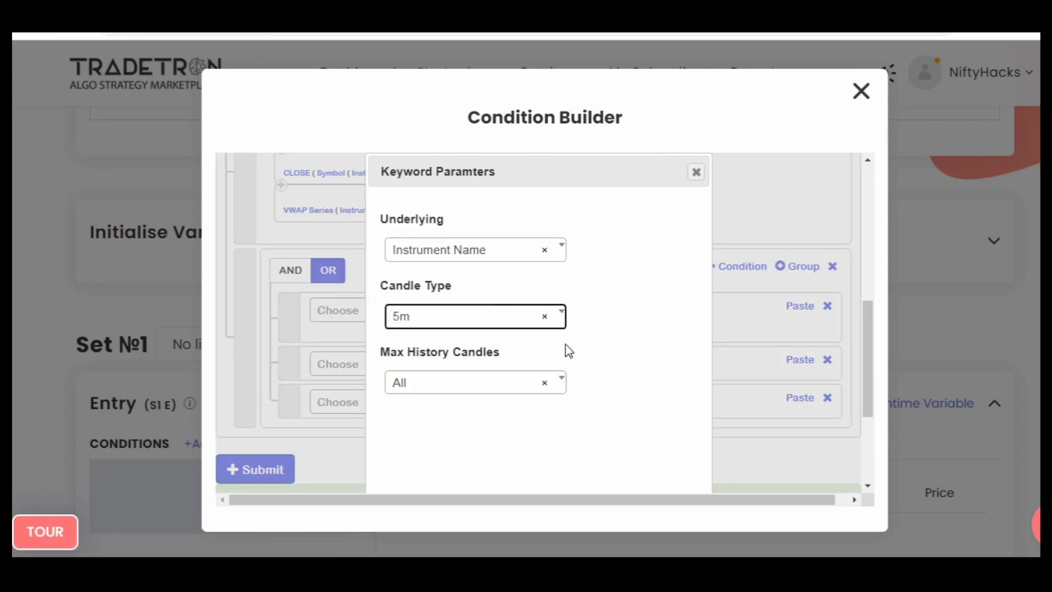
scroll(581, 417, "down", 4)
left_click(602, 465)
scroll(582, 280, "up", 1)
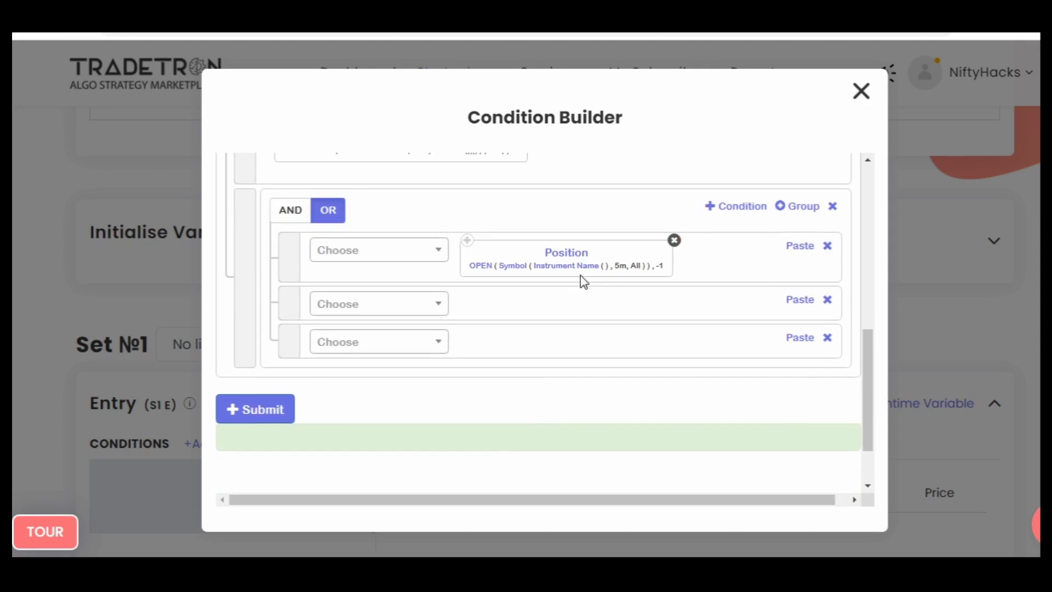
Set the OPEN position's instrument to exchange NFO and NFO - NIFTY 50.
left_click(569, 272)
type("nf")
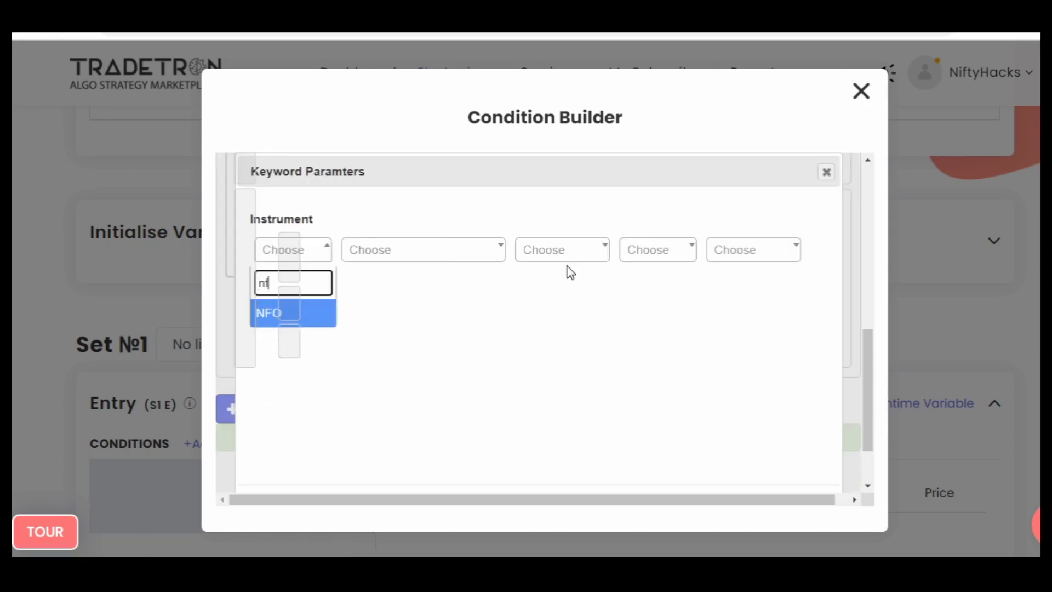
key("Return")
type("nf")
key("Return")
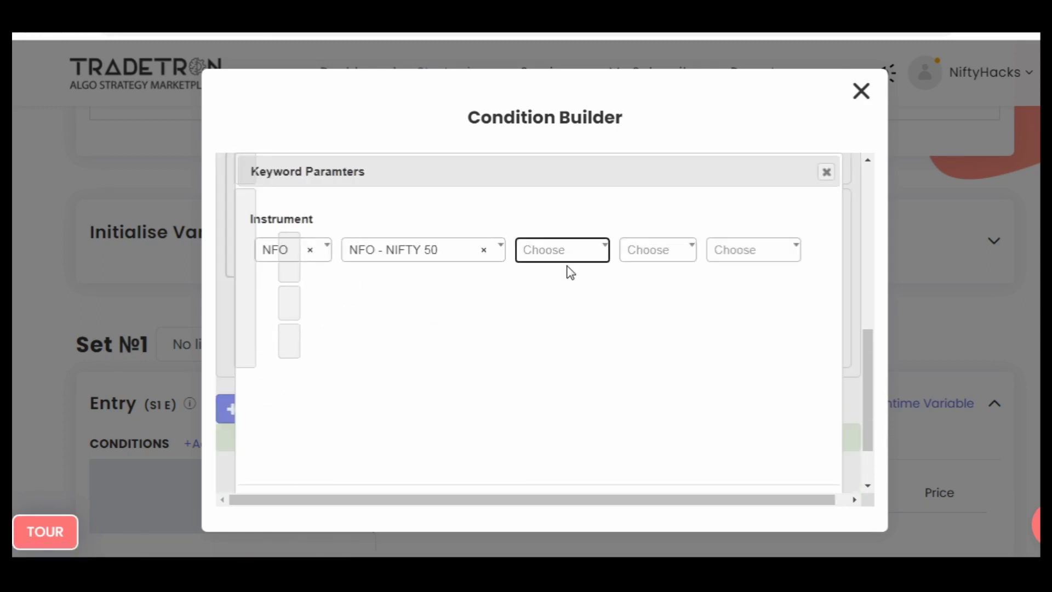
scroll(570, 272, "down", 2)
key("Return")
scroll(569, 272, "up", 3)
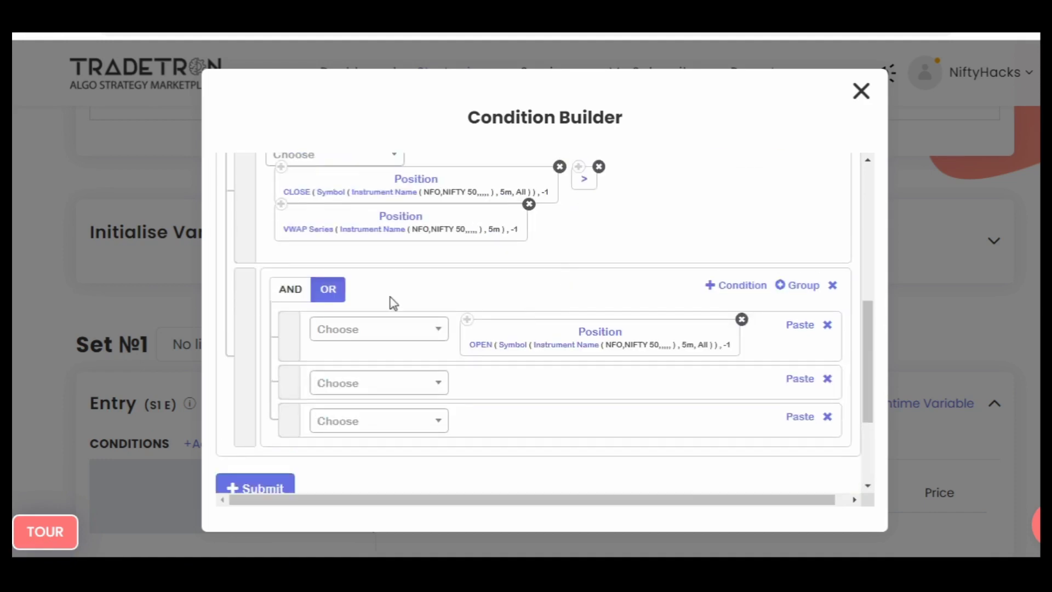
left_click(388, 331)
Make the first OR condition read OPEN less than the pasted EMA 5 block.
type("<")
left_click(385, 422)
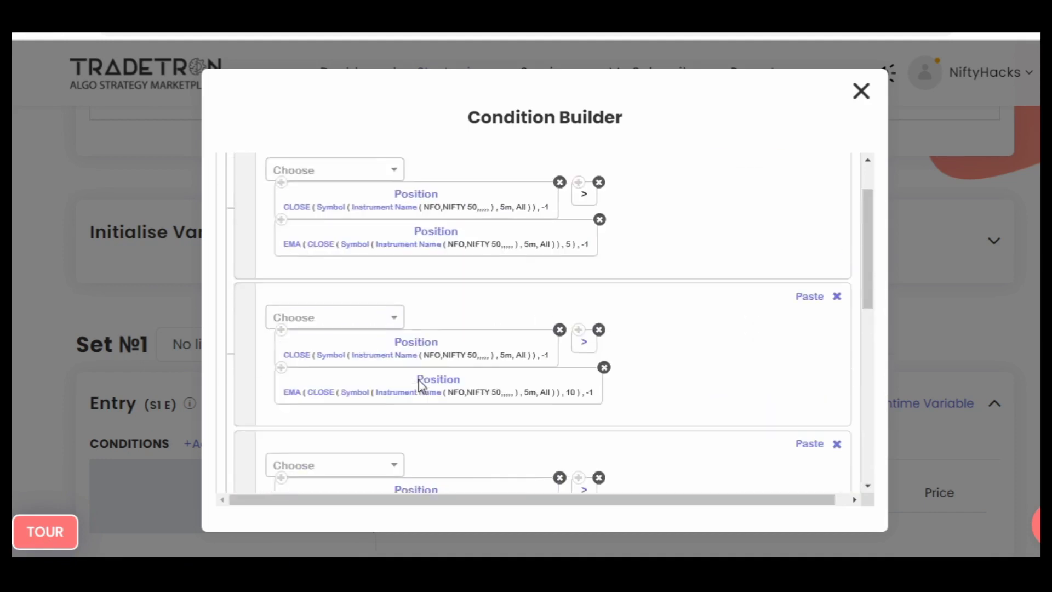
scroll(658, 335, "down", 2)
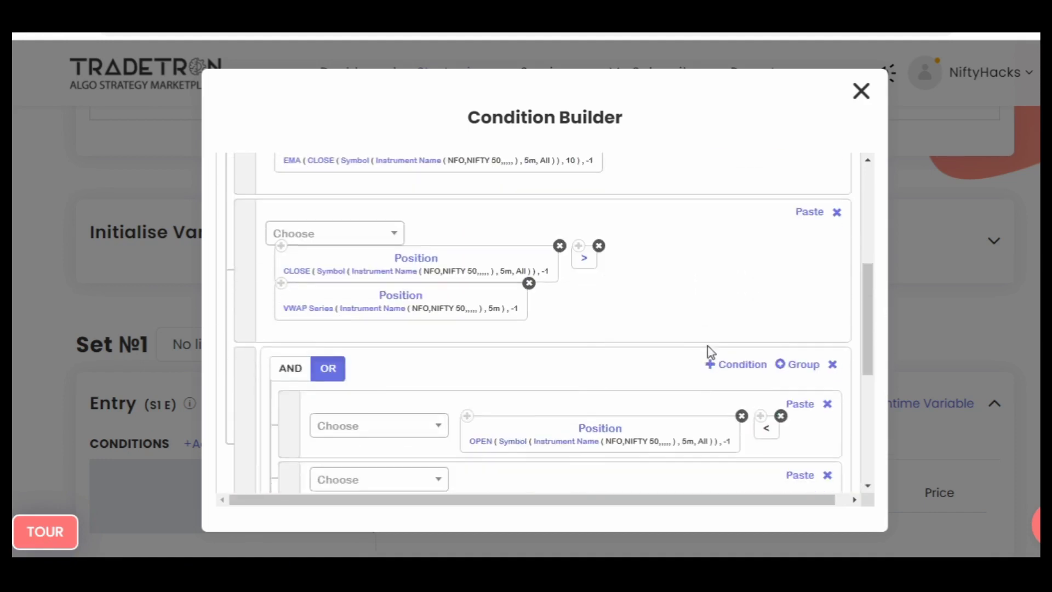
left_click(799, 404)
Fill the second OR row as OPEN below EMA 10 and paste OPEN into the bottom row.
scroll(685, 384, "down", 3)
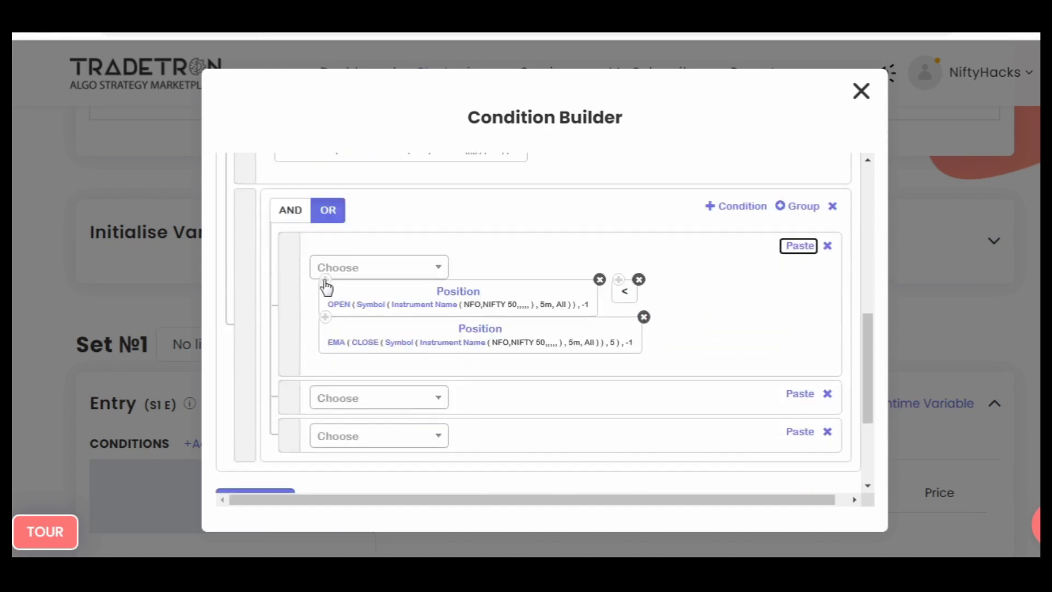
left_click(800, 395)
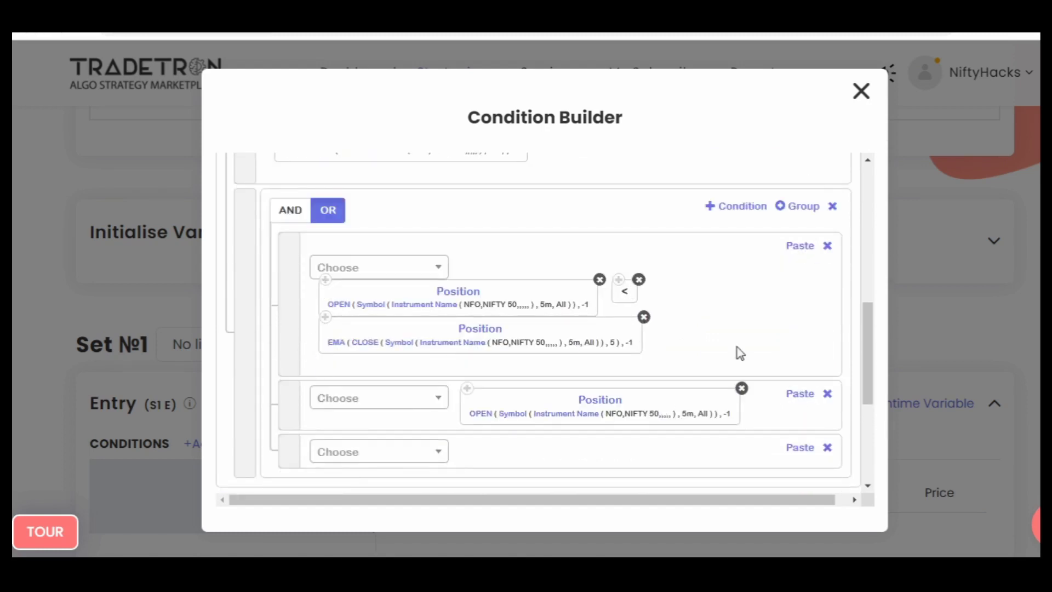
left_click(798, 394)
scroll(400, 346, "up", 5)
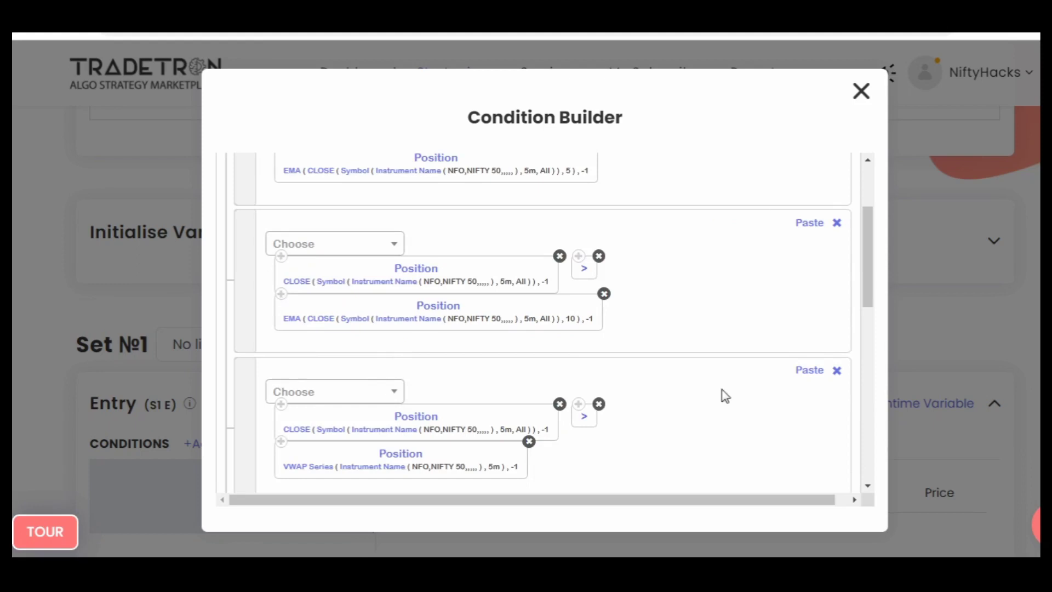
scroll(726, 396, "down", 5)
left_click(794, 235)
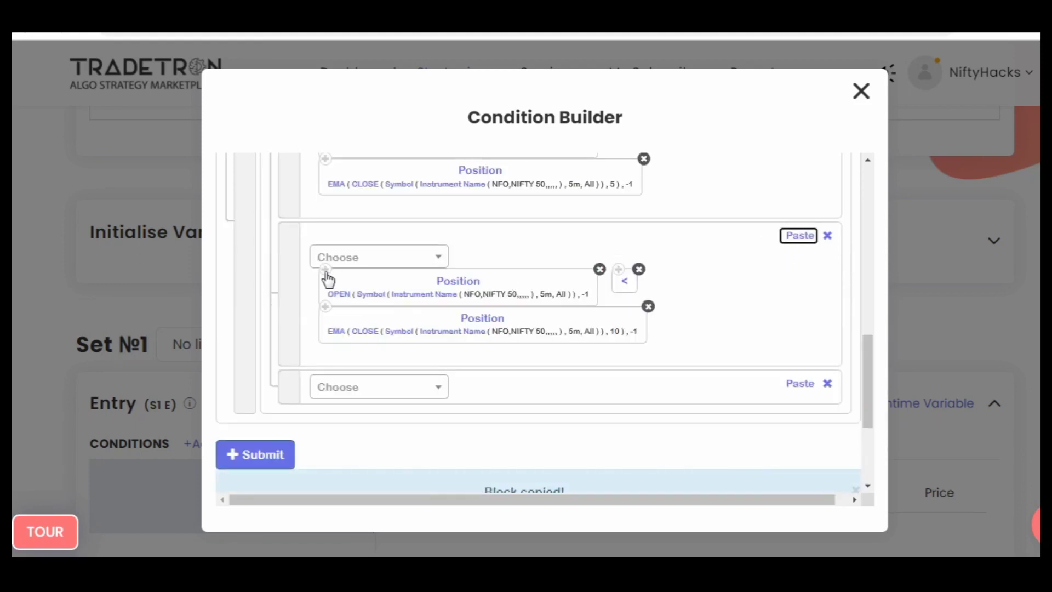
left_click(800, 383)
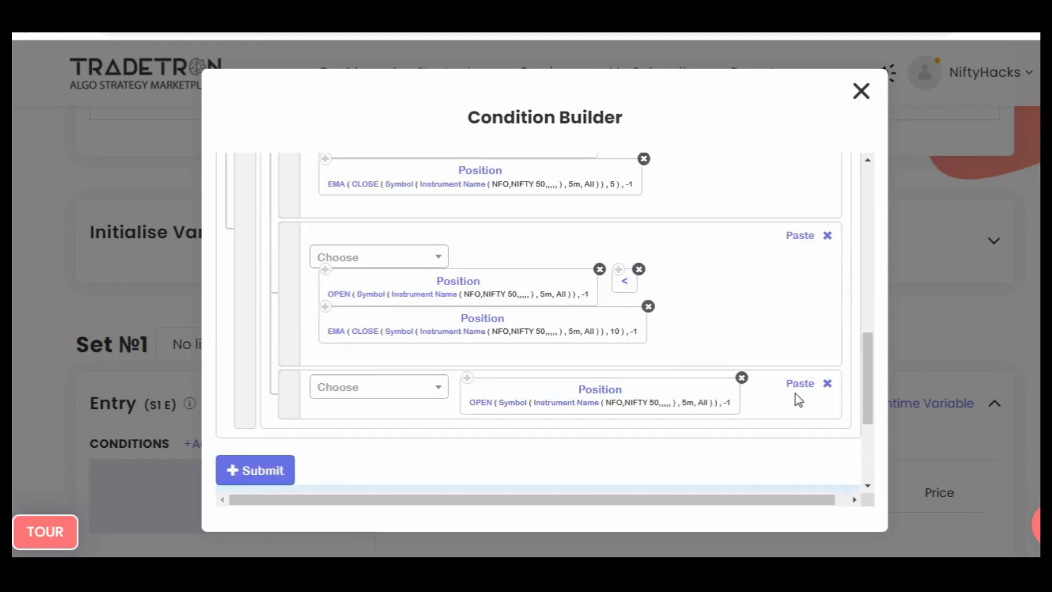
scroll(594, 433, "up", 3)
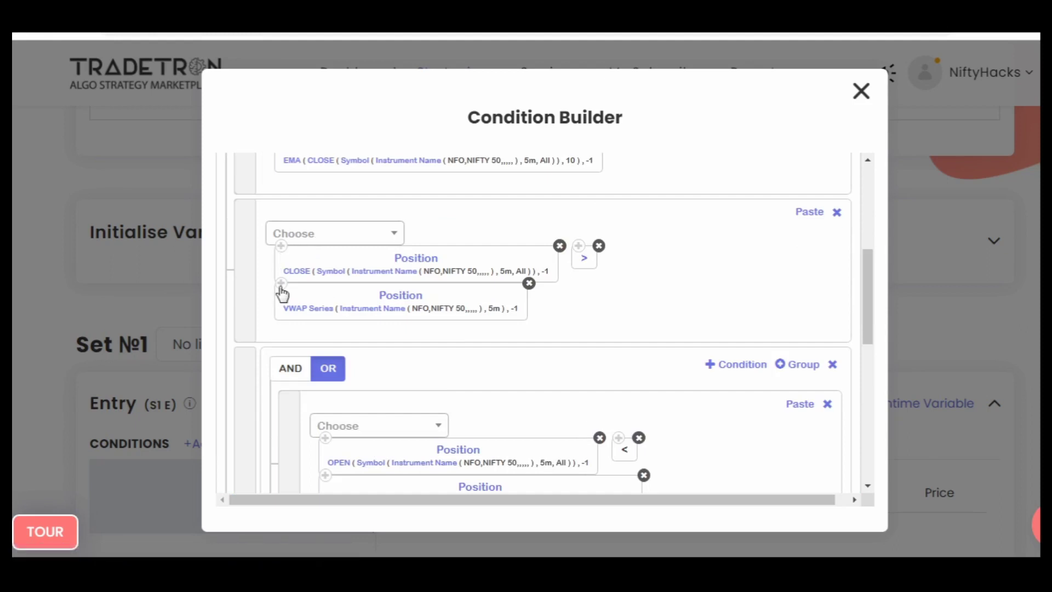
scroll(791, 296, "down", 3)
Complete the bottom OR row as the 5m OPEN below the NIFTY 50 VWAP Series.
left_click(798, 383)
scroll(723, 356, "down", 3)
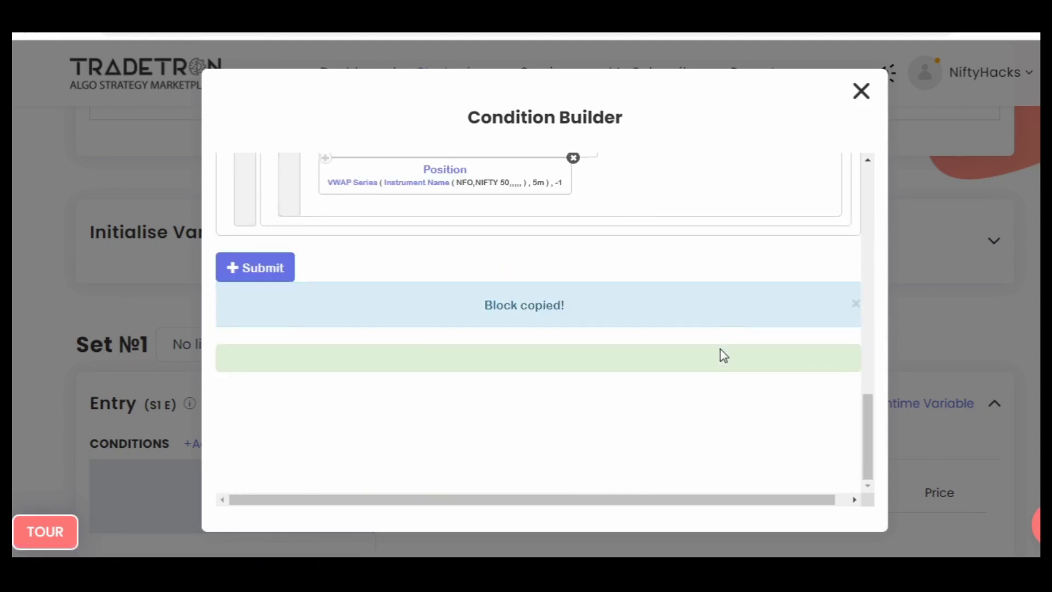
scroll(723, 356, "up", 10)
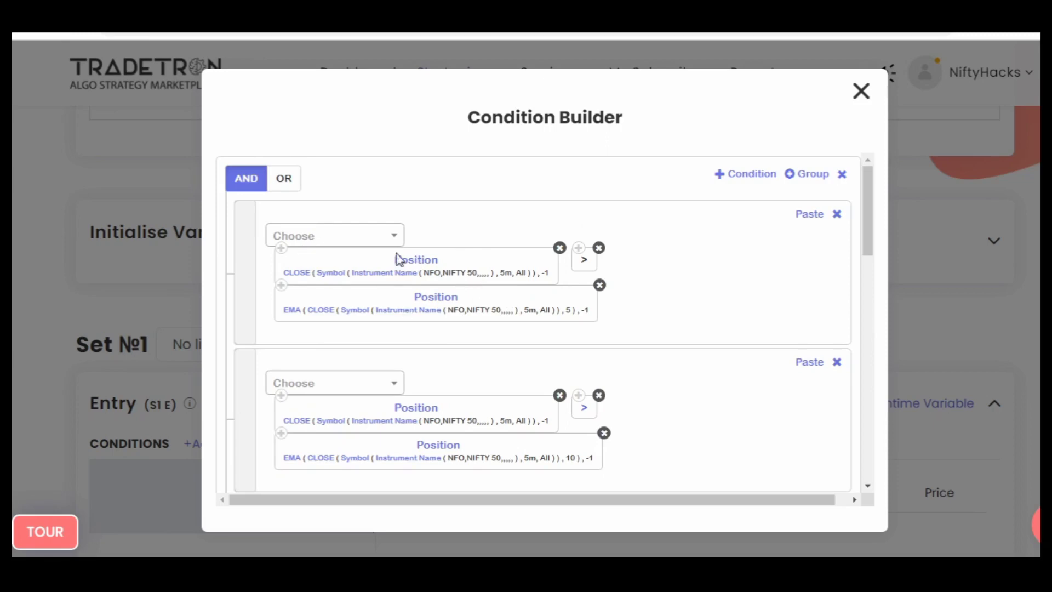
Review all finished conditions, then bring up the 5-minute BANKNIFTY futures chart with EMA 5 and EMA 10.
scroll(362, 315, "down", 5)
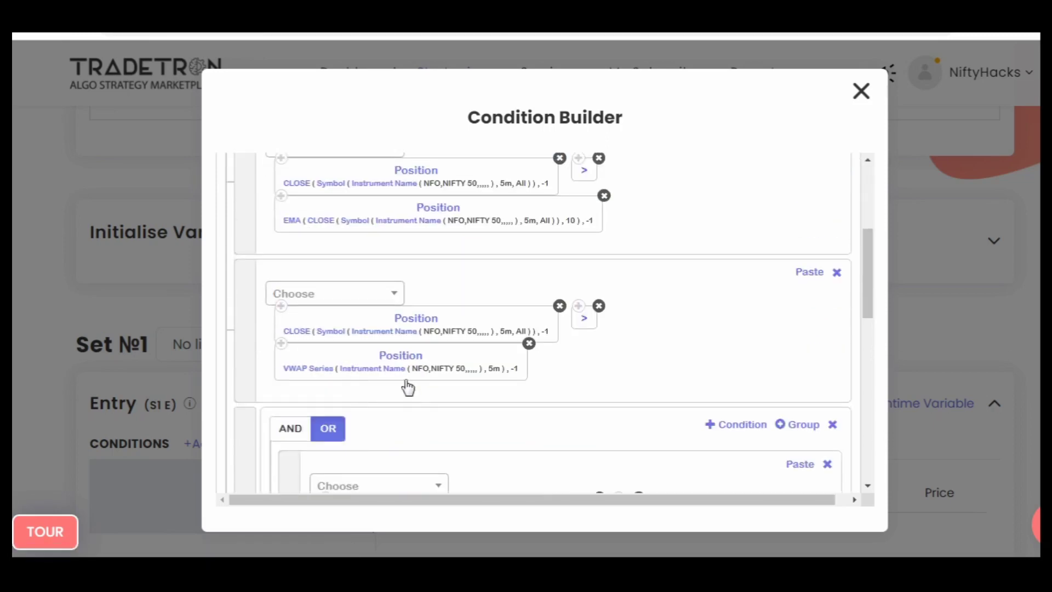
scroll(417, 366, "down", 3)
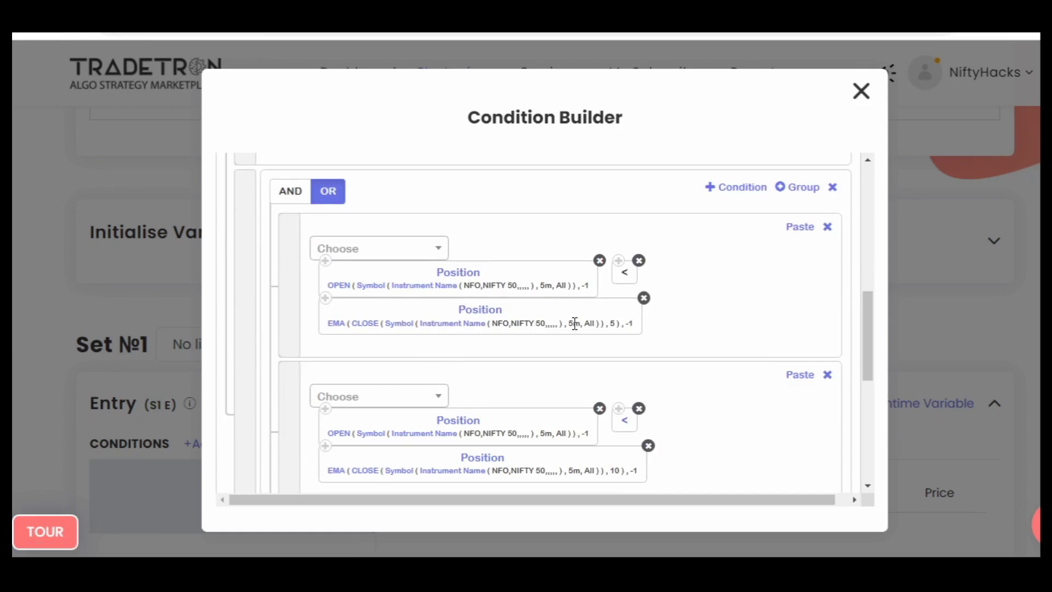
scroll(571, 324, "down", 2)
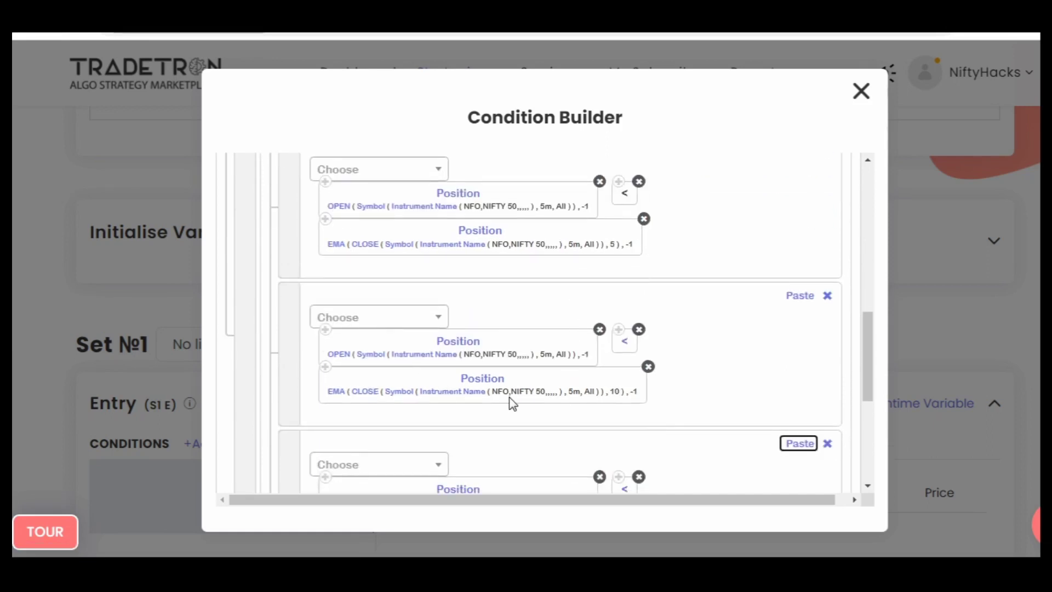
scroll(509, 399, "down", 4)
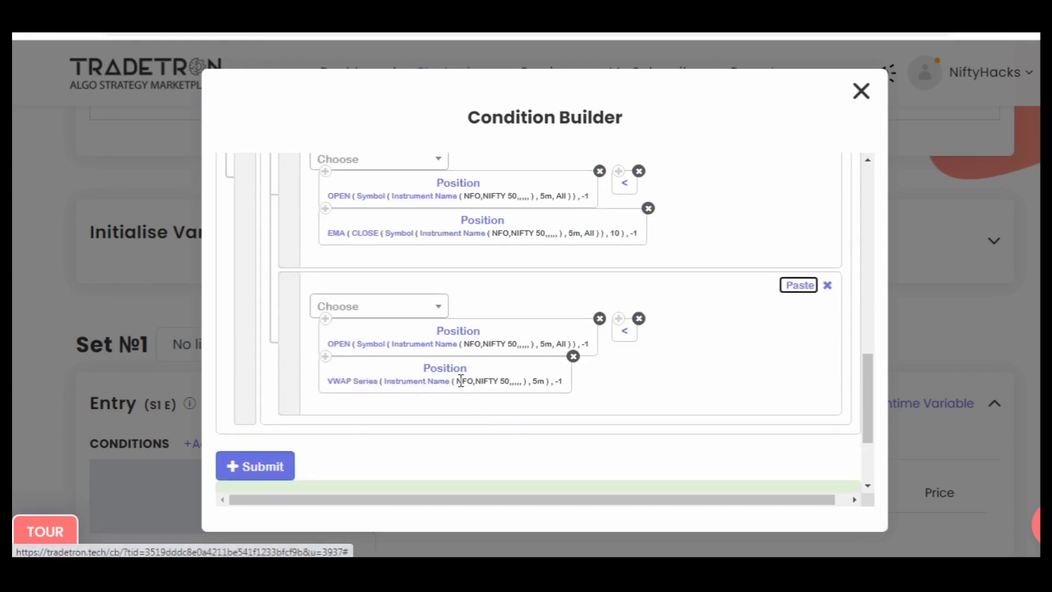
scroll(495, 383, "up", 6)
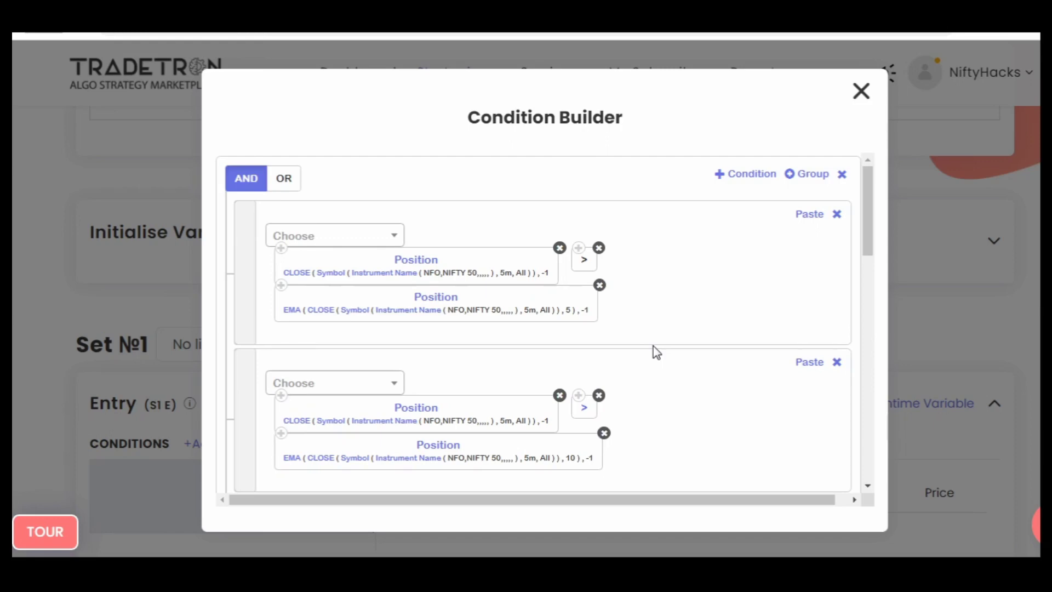
scroll(653, 346, "down", 1)
scroll(653, 347, "down", 1)
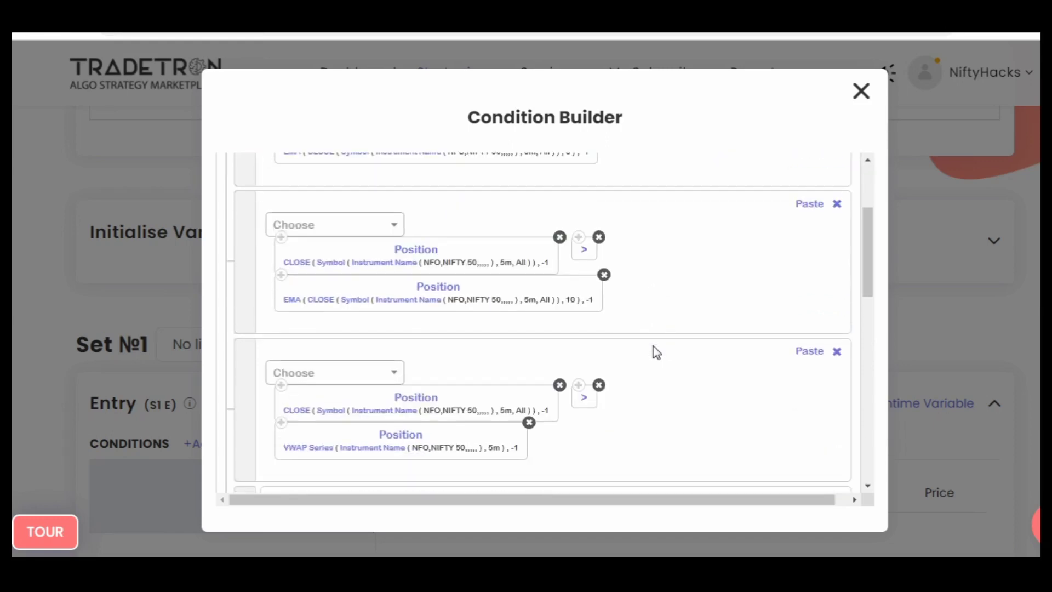
scroll(653, 347, "down", 1)
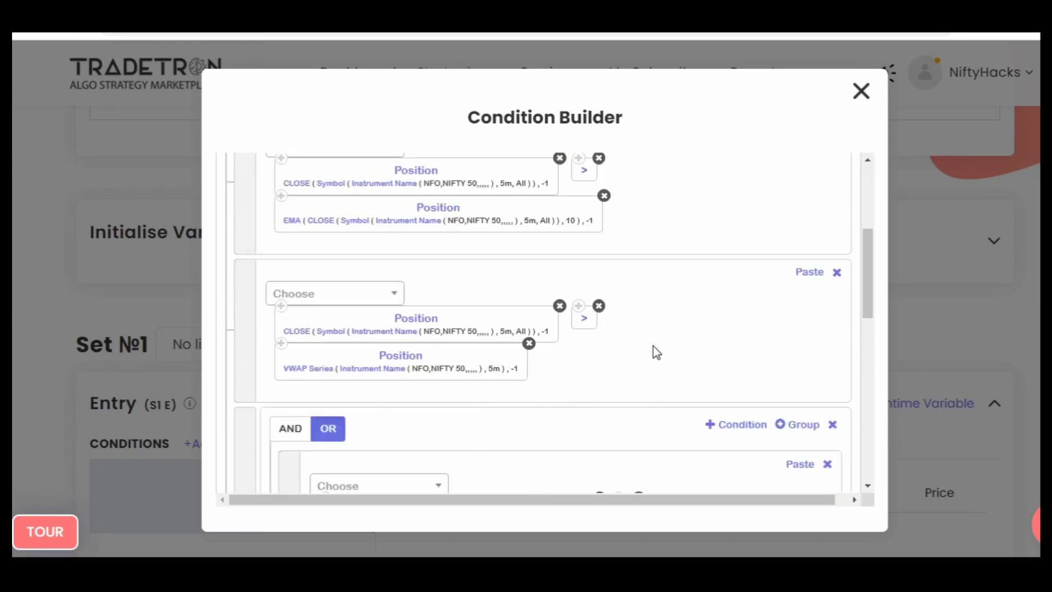
scroll(653, 346, "down", 1)
scroll(656, 353, "down", 4)
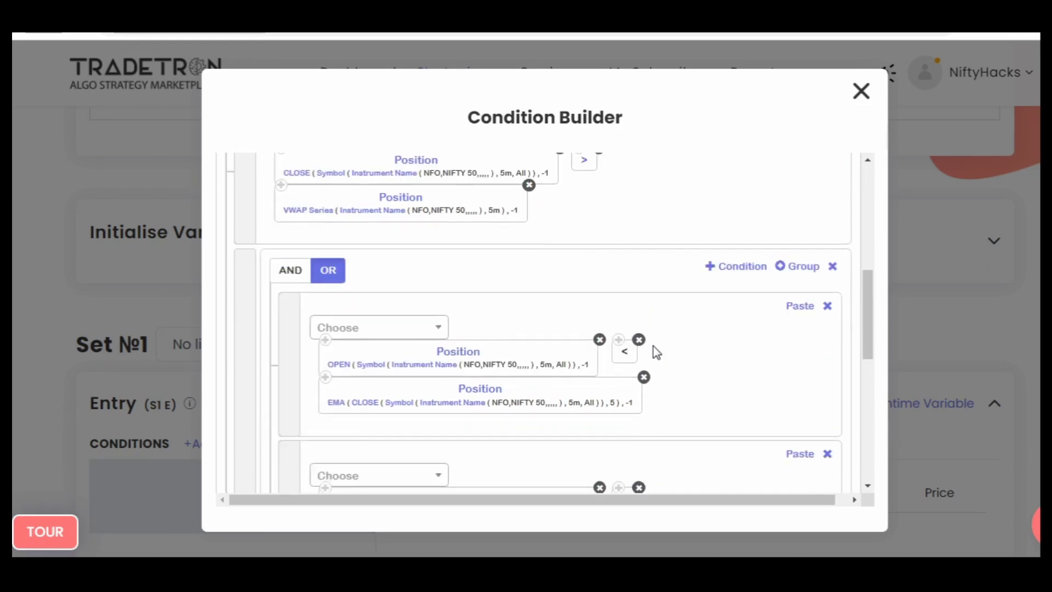
scroll(656, 352, "down", 3)
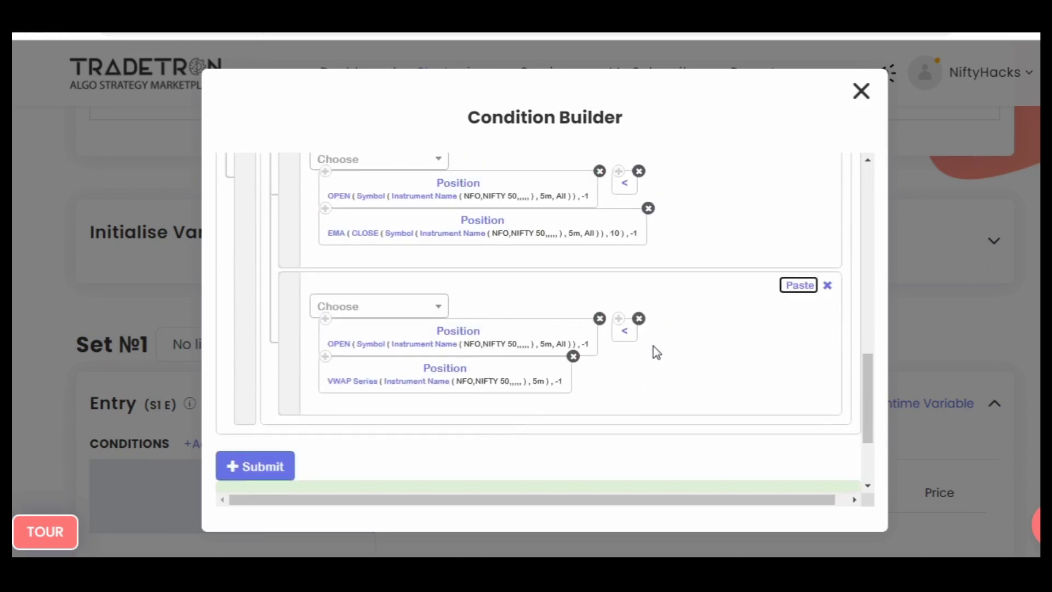
scroll(656, 352, "down", 2)
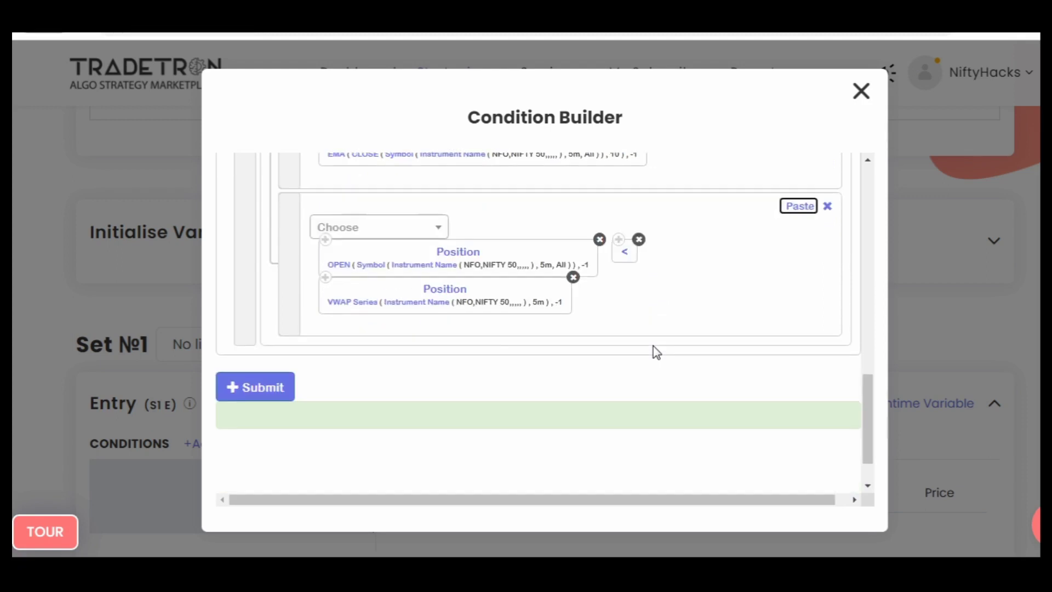
left_click(656, 352)
scroll(656, 353, "up", 10)
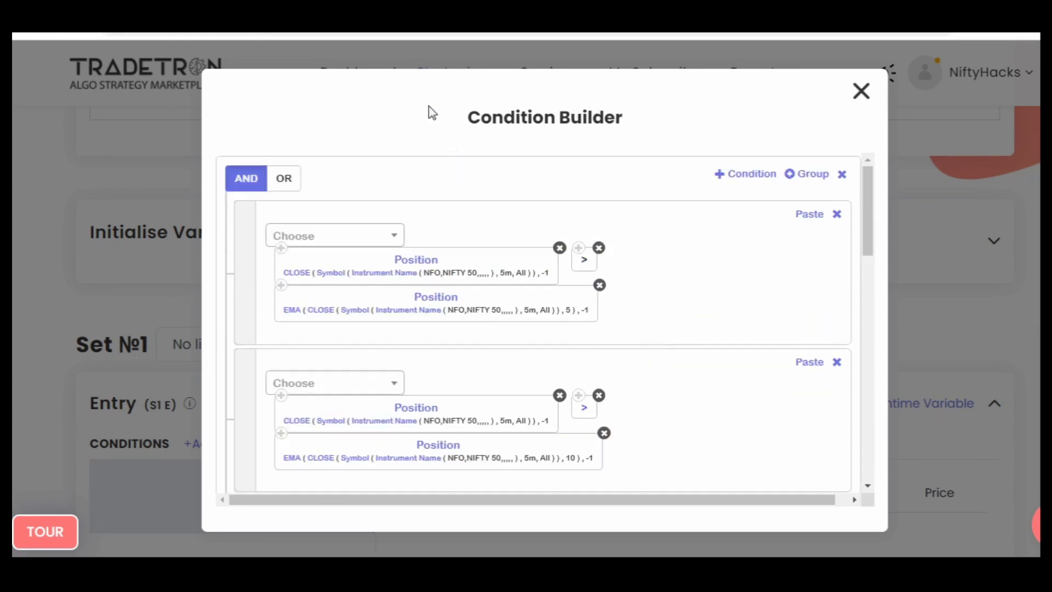